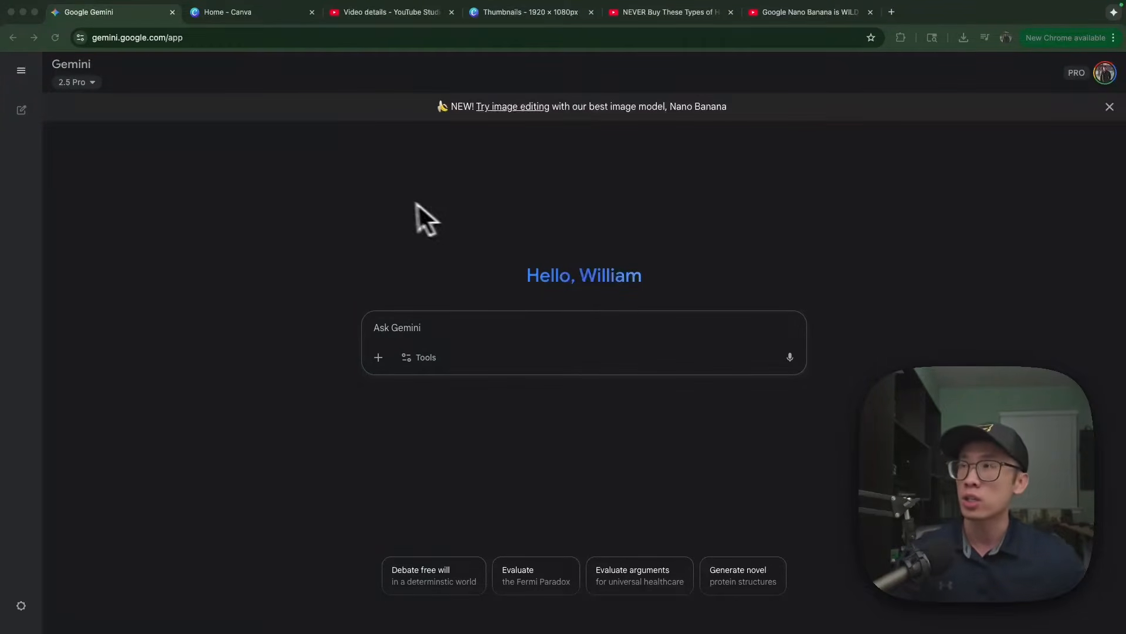
# View the "NEVER Buy These Types of Homes" video page and its details in YouTube Studio.
pyautogui.moveTo(668, 17); pyautogui.dragTo(536, 21)
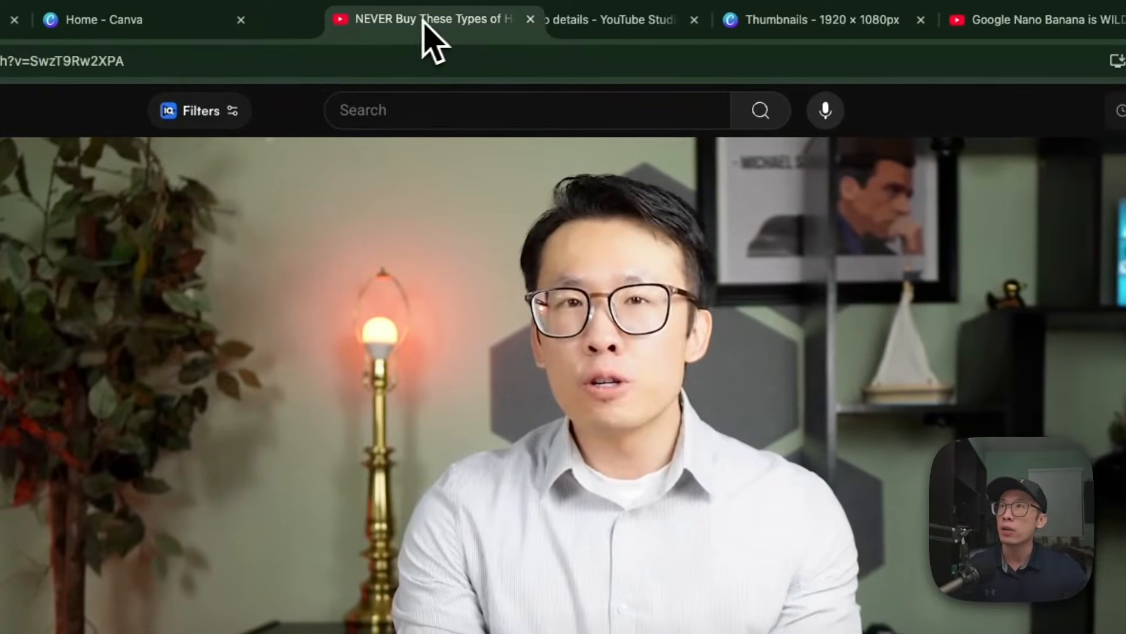
pyautogui.click(349, 26)
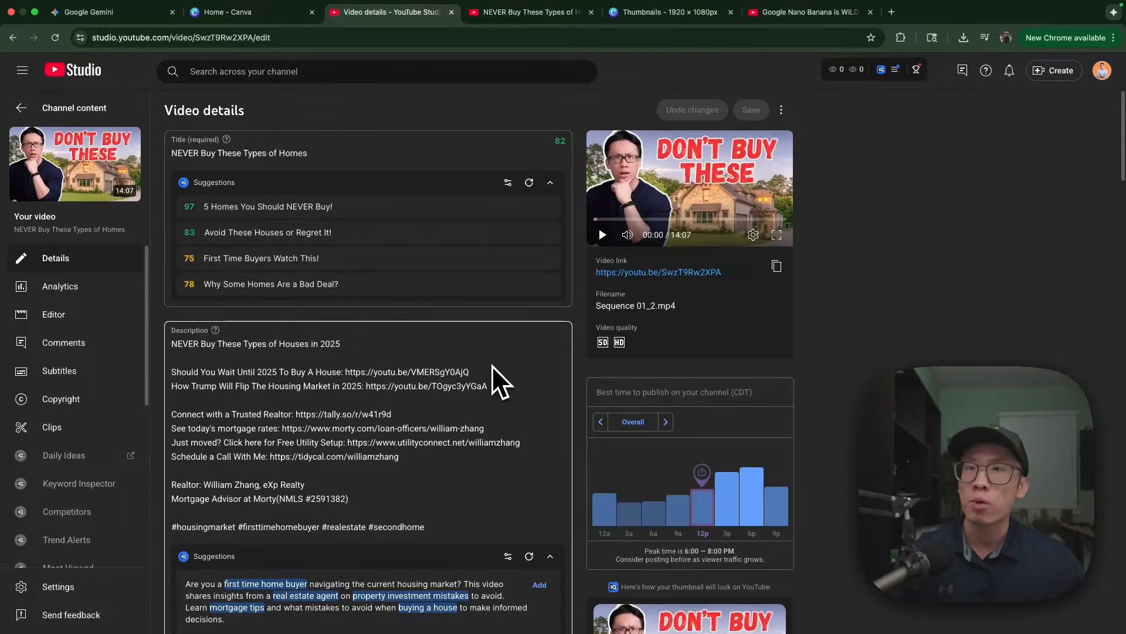
pyautogui.scroll(-3, 413, 444)
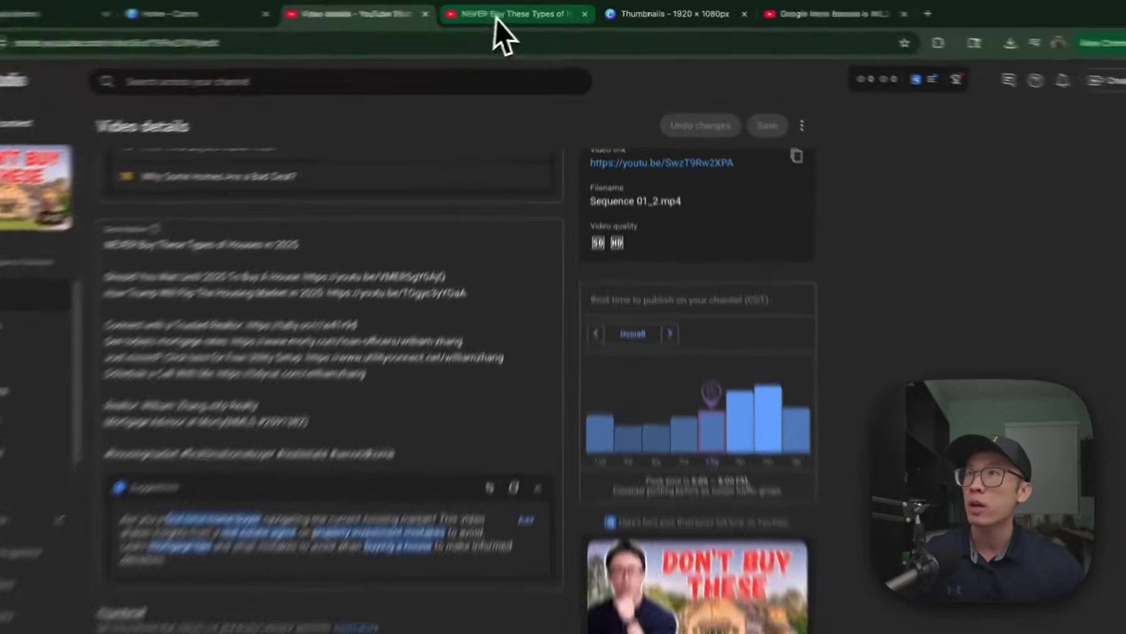
# Open the transcript of the "NEVER Buy These Types of Homes" video on its YouTube watch page.
pyautogui.click(498, 11)
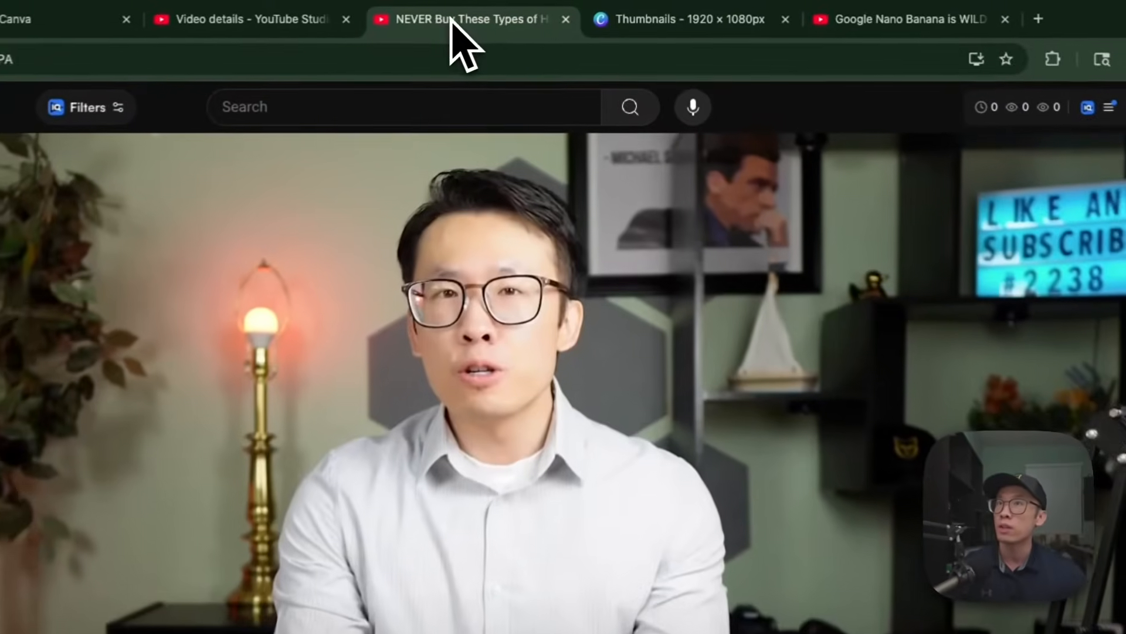
pyautogui.scroll(-3, 639, 206)
pyautogui.scroll(-5, 646, 399)
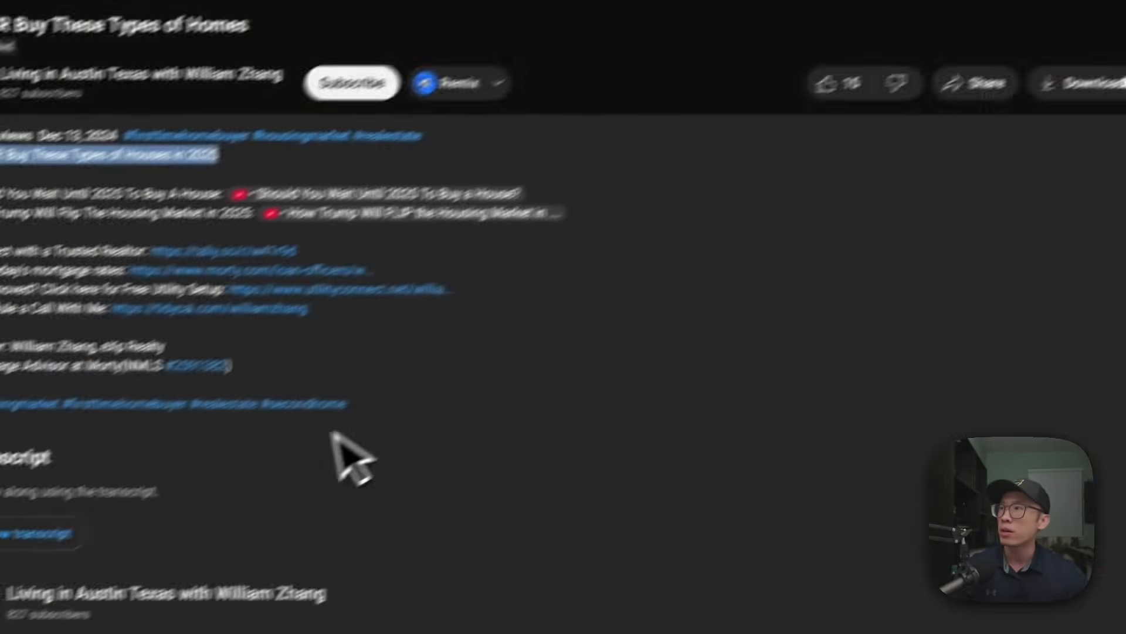
pyautogui.click(126, 411)
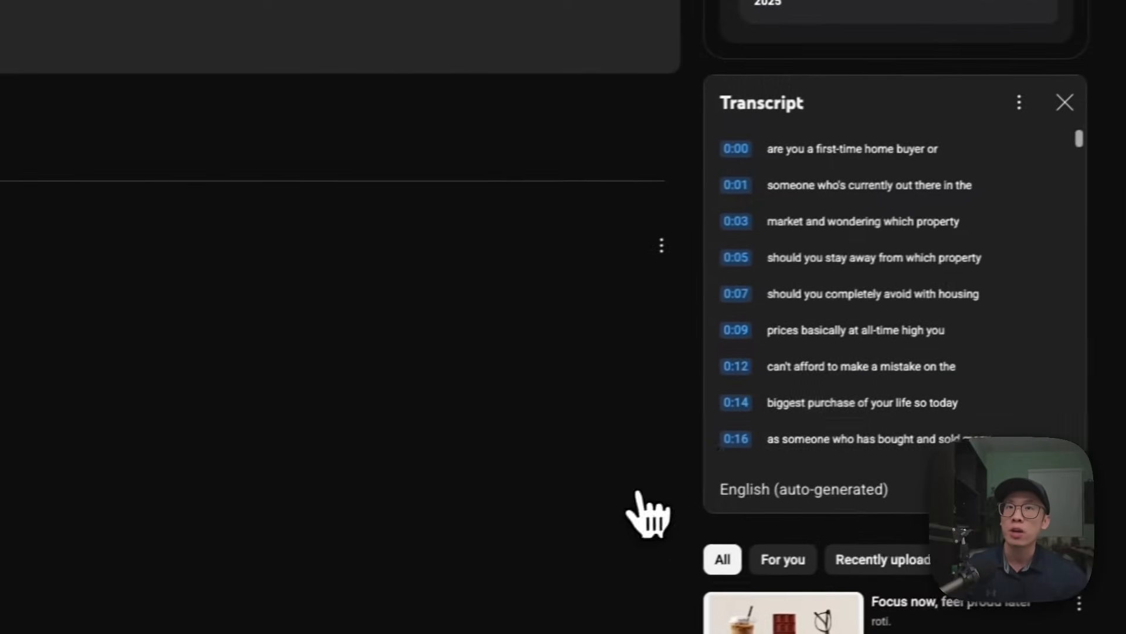
# Select and copy the video's transcript text, starting from the 0:00 line.
pyautogui.moveTo(735, 148); pyautogui.dragTo(928, 375)
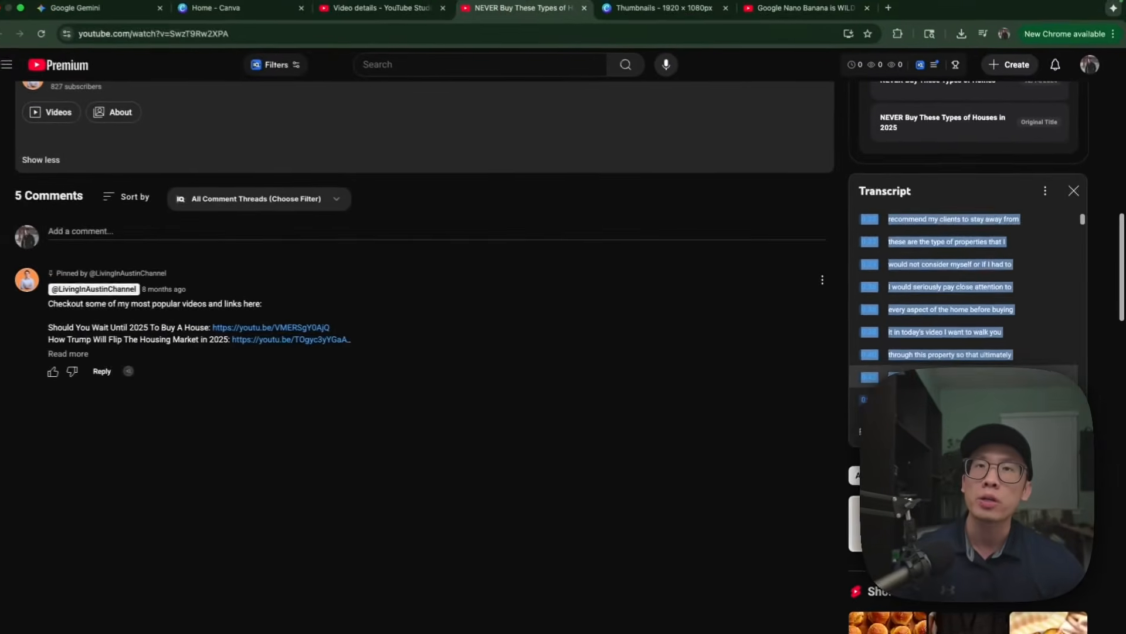
pyautogui.moveTo(1001, 352); pyautogui.dragTo(1026, 380)
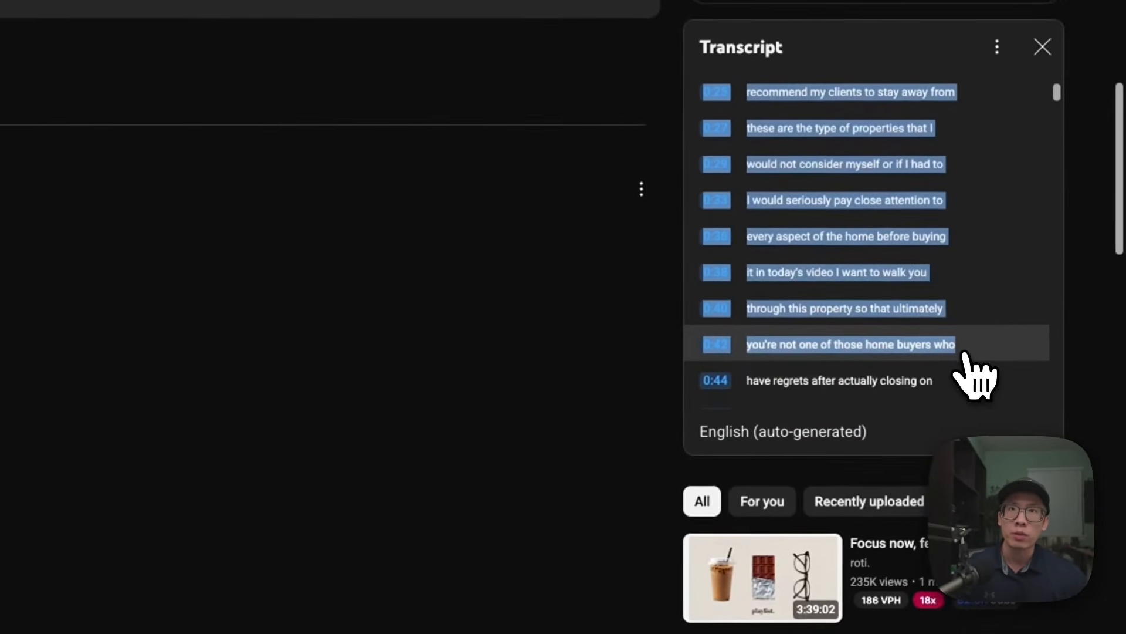
pyautogui.moveTo(966, 355); pyautogui.dragTo(946, 335)
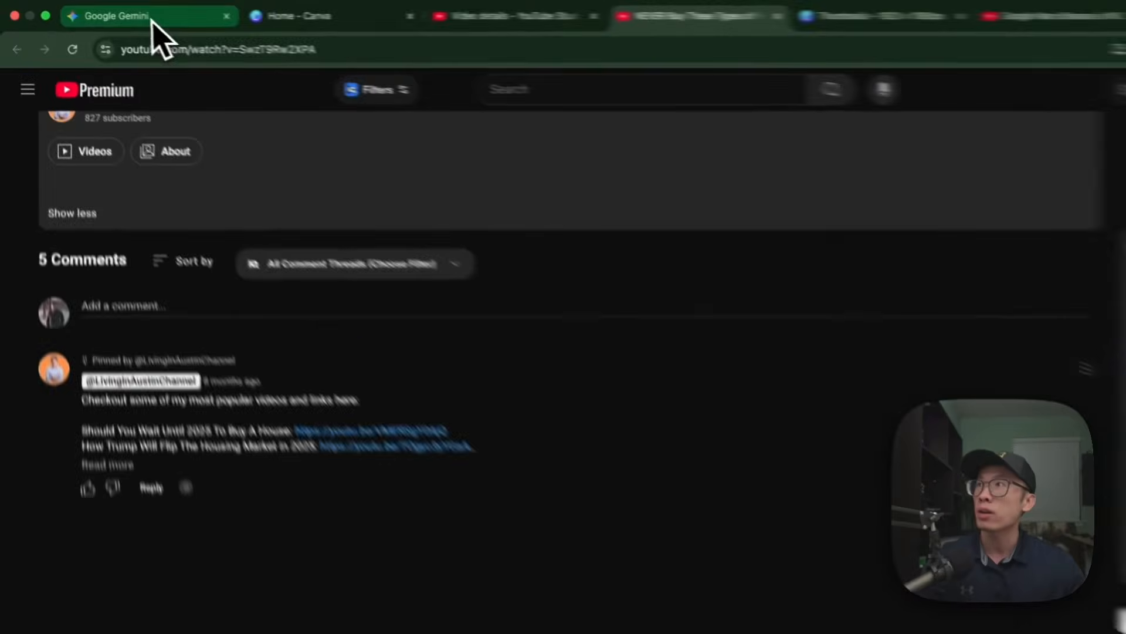
# In Gemini, enter the prompt "create three viral yioutube thumbnial ideas that gets clicks and views using the video title and transcript below".
pyautogui.click(94, 12)
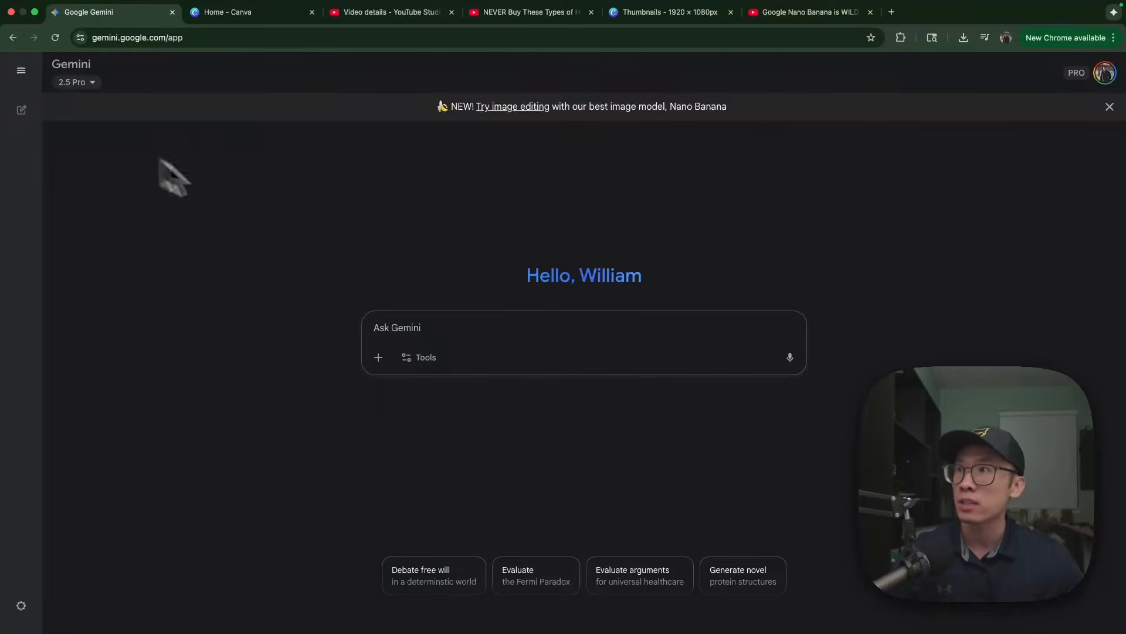
pyautogui.click(432, 325)
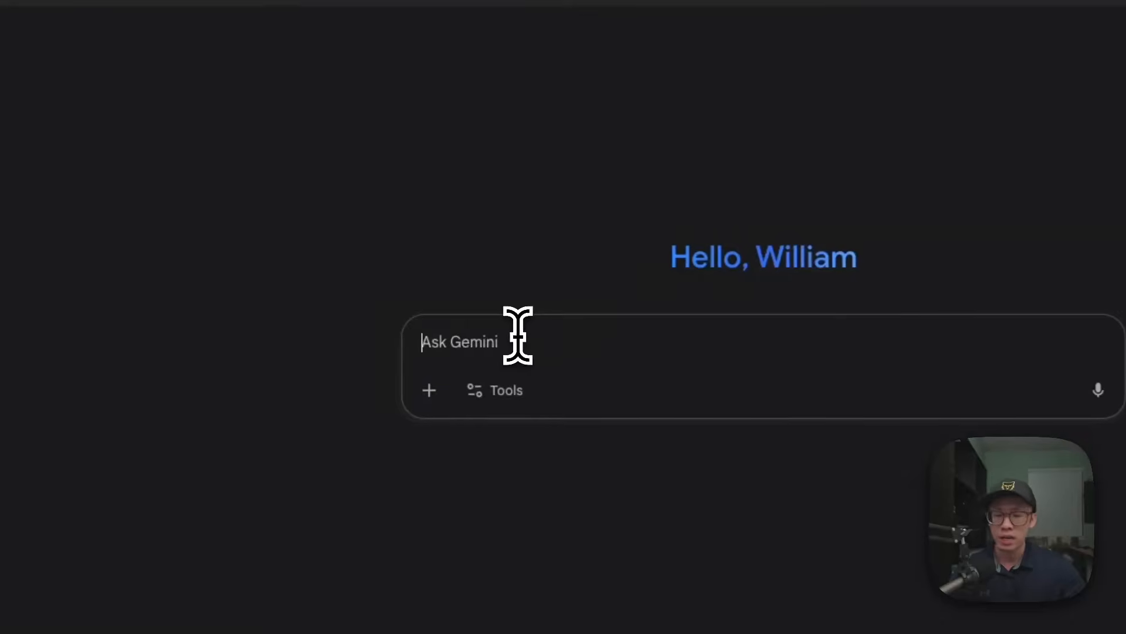
pyautogui.write('create')
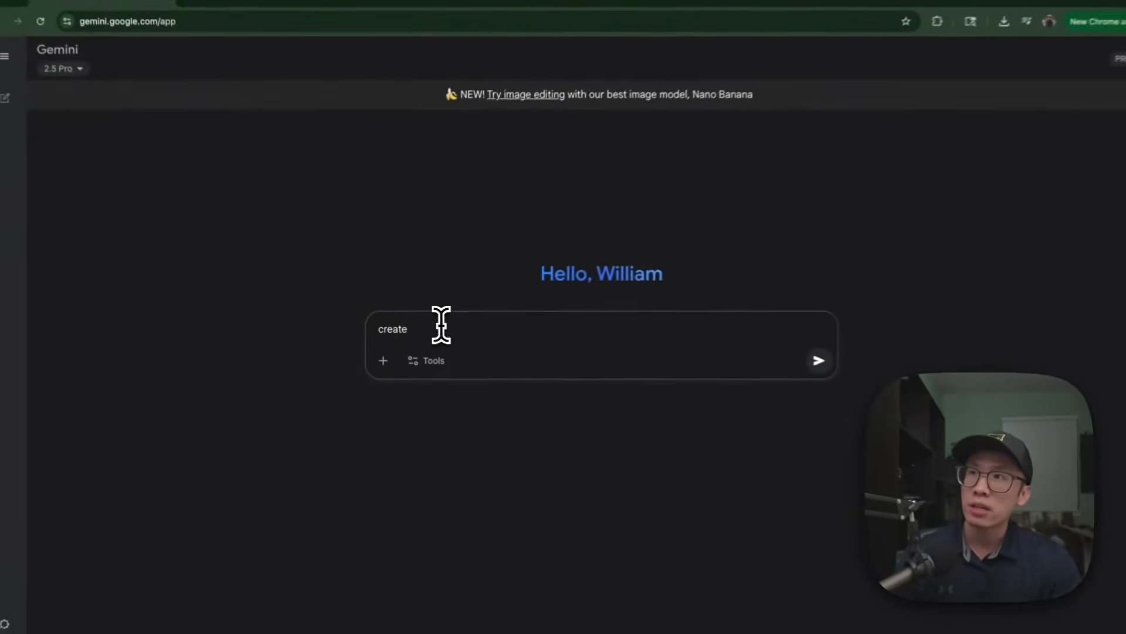
pyautogui.write(' three viral yioutube thumbnial ideas that gets clicks and views using the video ti')
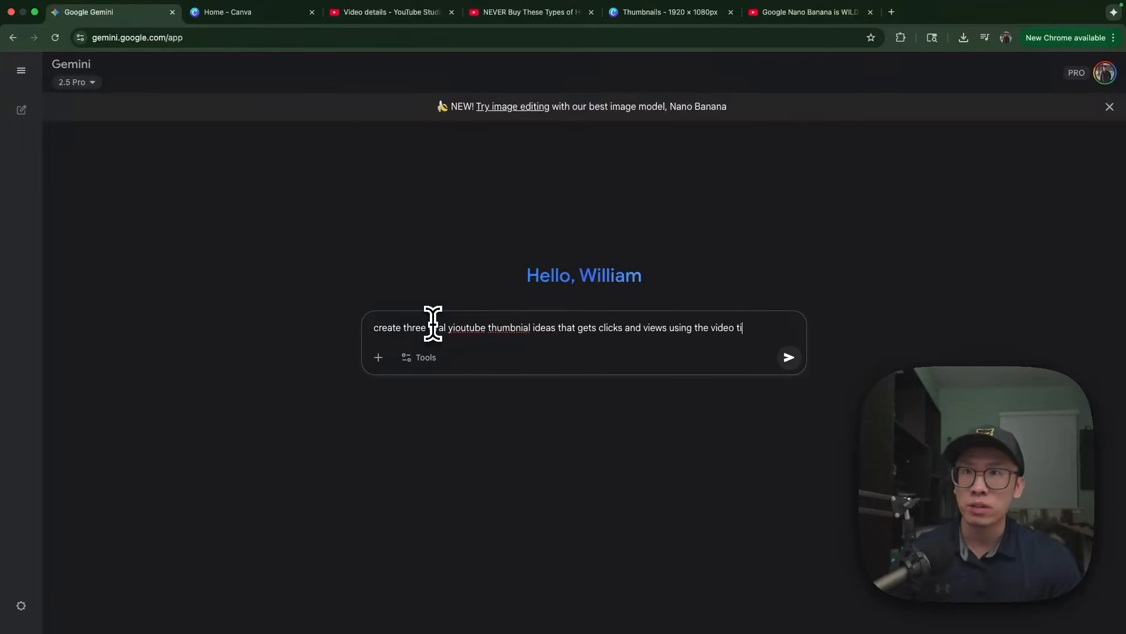
pyautogui.write('transcript b')
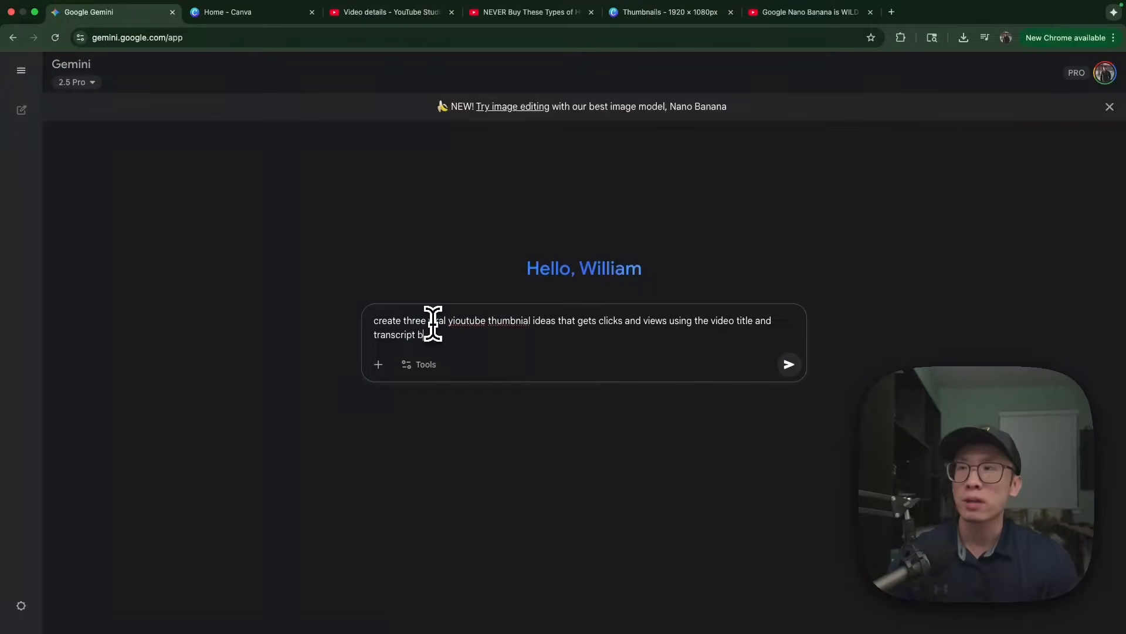
pyautogui.write('elow')
# Paste the copied transcript below the prompt text, separated by a blank line.
pyautogui.hotkey('shift', 'Return')
pyautogui.hotkey('shift', 'Return')
pyautogui.press('super+v')
pyautogui.scroll(10, 433, 323)
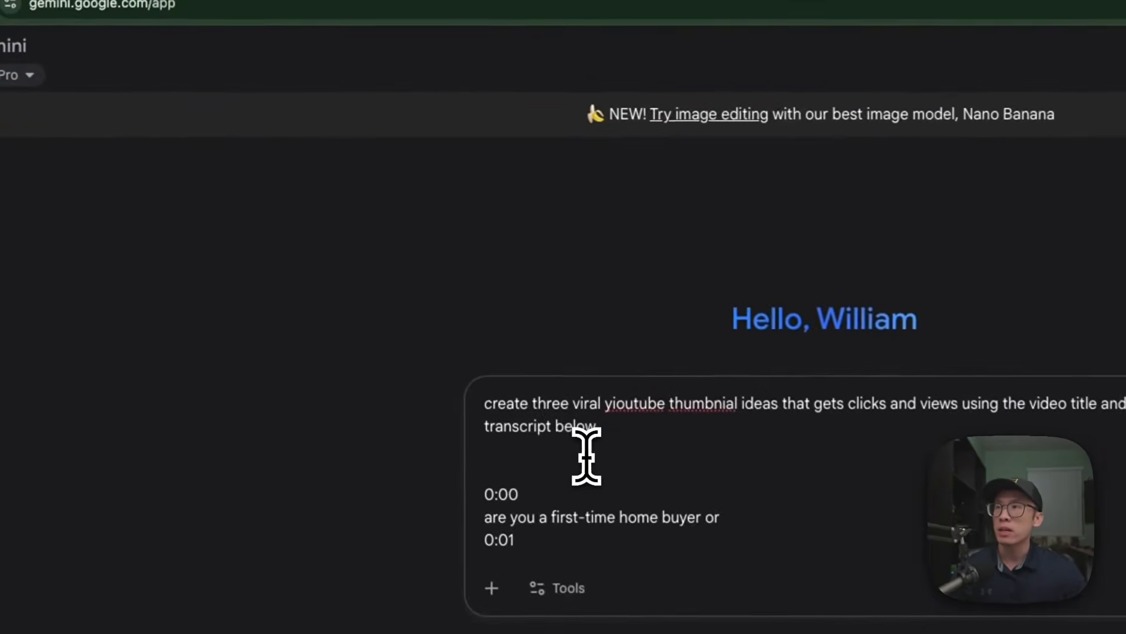
# Add a "title:" line above the transcript with the title "NEVER Buy These Types of Homes" copied from the YouTube video page.
pyautogui.click(586, 456)
pyautogui.hotkey('shift', 'Return')
pyautogui.write('title:')
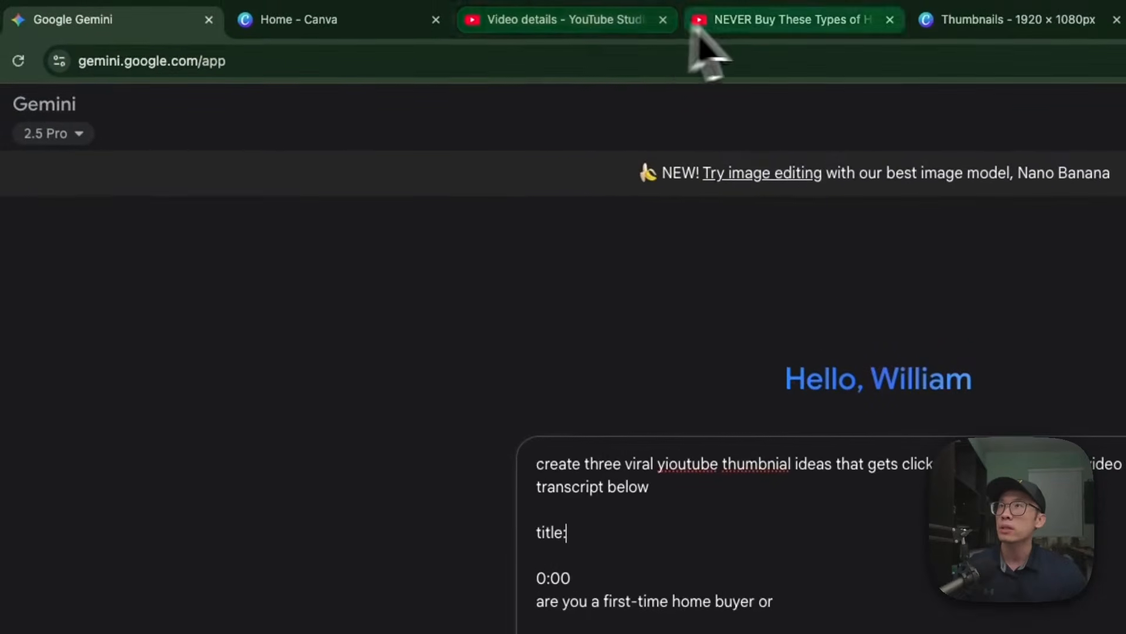
pyautogui.click(757, 20)
pyautogui.scroll(5, 188, 490)
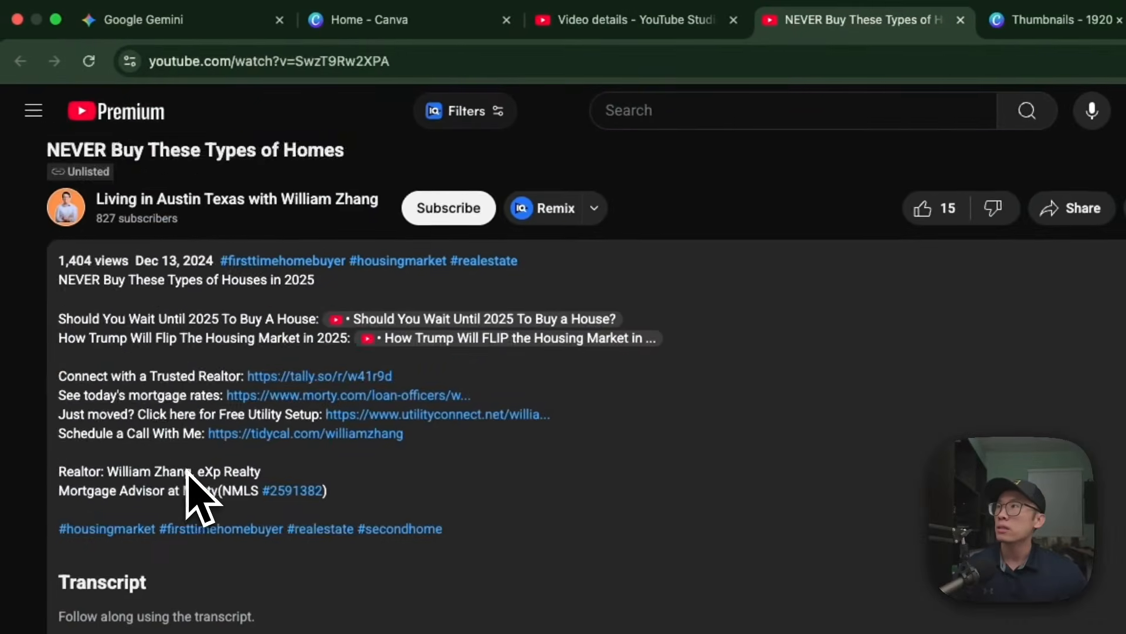
pyautogui.scroll(4, 188, 491)
pyautogui.moveTo(48, 392); pyautogui.dragTo(226, 393)
pyautogui.moveTo(149, 392); pyautogui.dragTo(352, 396)
pyautogui.hotkey('ctrl', 'c')
pyautogui.click(188, 24)
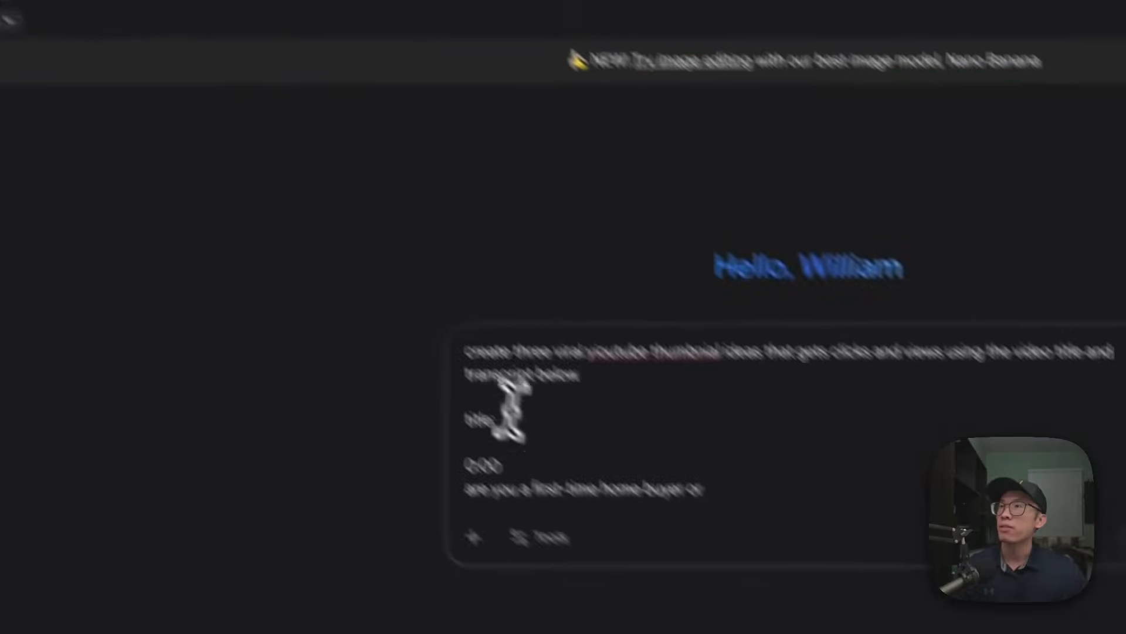
pyautogui.hotkey('ctrl', 'v')
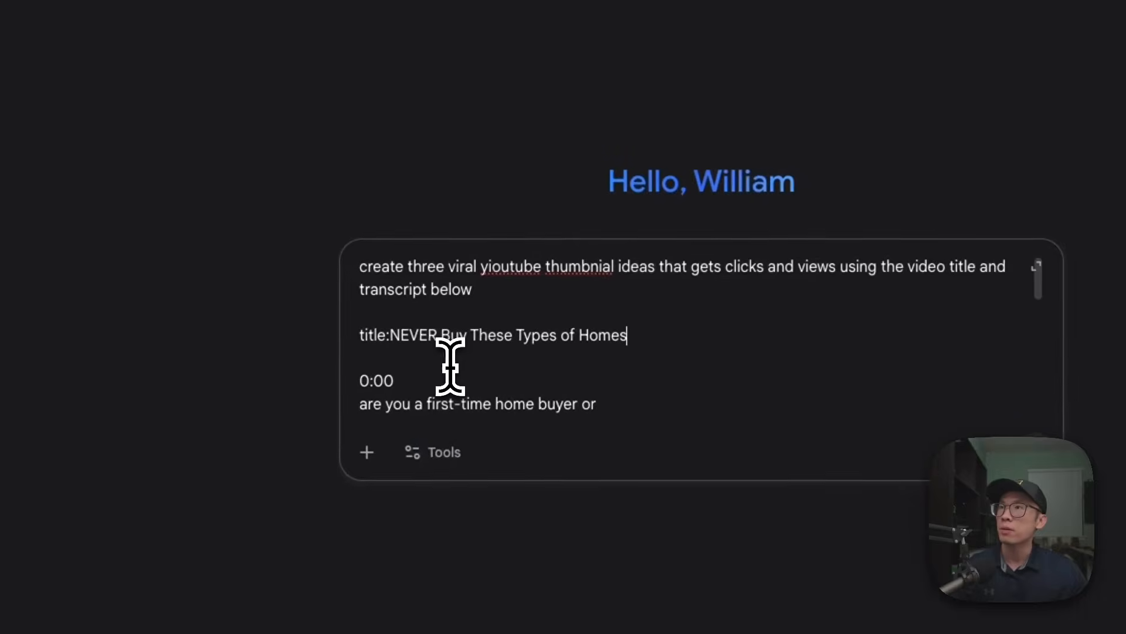
pyautogui.click(388, 334)
# Append ". feel free to change the title as well" to the prompt's opening sentence and submit the prompt.
pyautogui.click(679, 297)
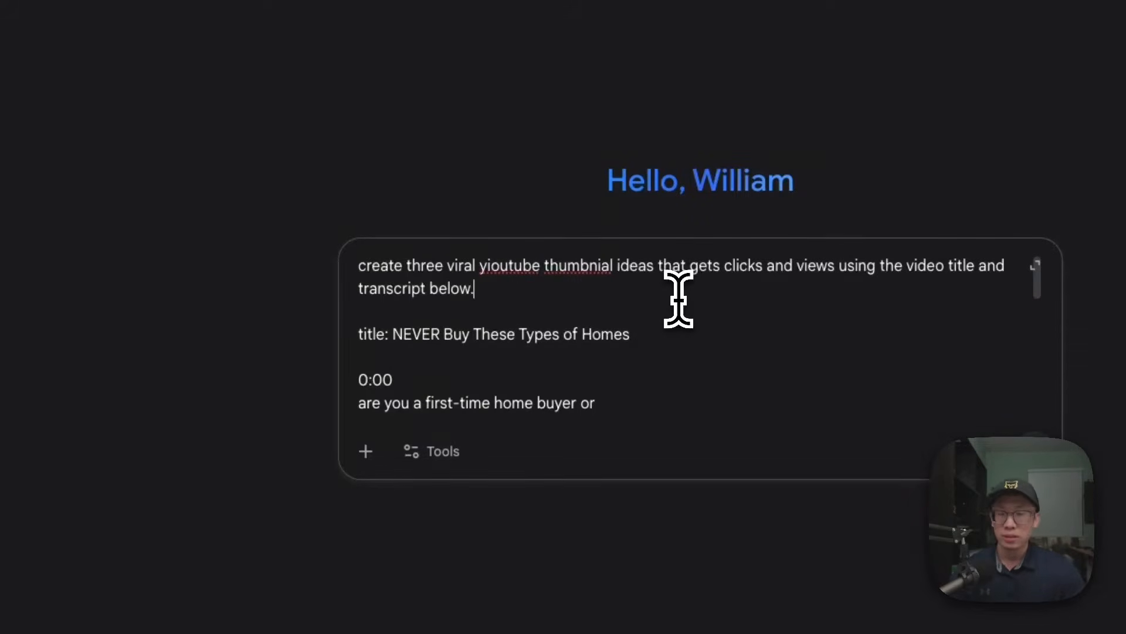
pyautogui.write('. feel free to change the title as well')
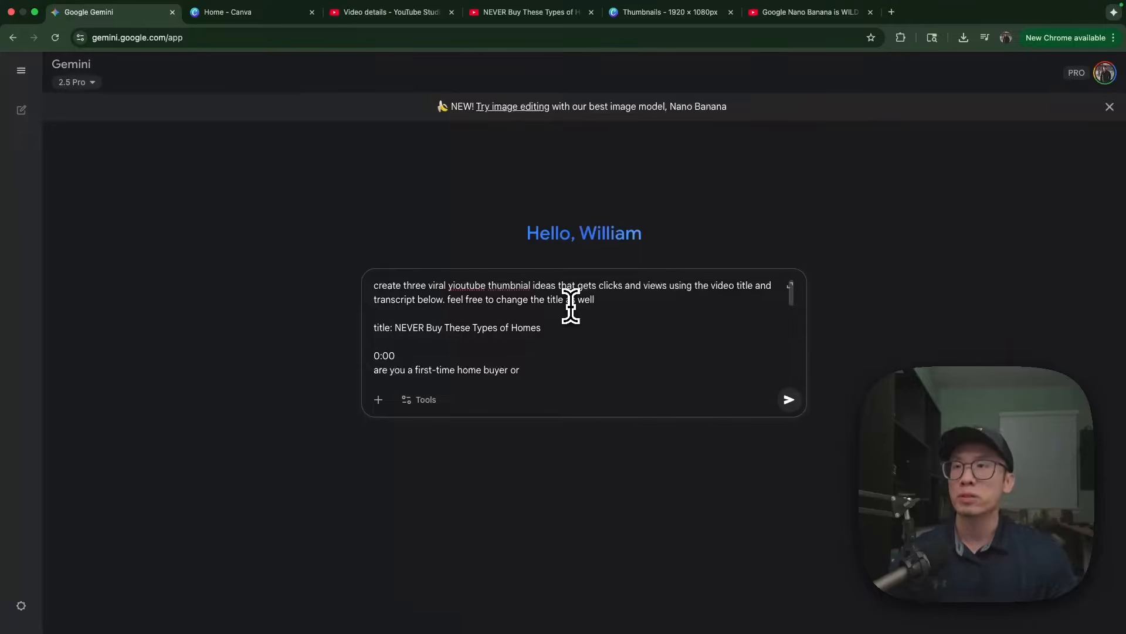
pyautogui.press('Return')
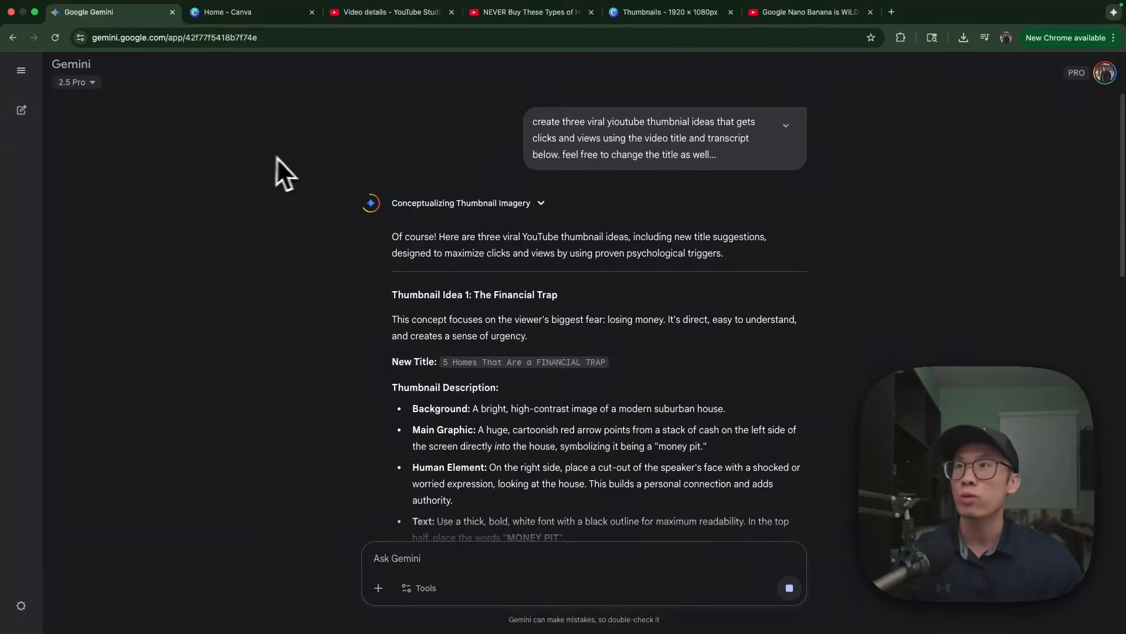
# Read through Thumbnail Idea 1 in the response, including its background, main graphic, human element and text descriptions.
pyautogui.scroll(-2, 477, 245)
pyautogui.moveTo(389, 168); pyautogui.dragTo(575, 230)
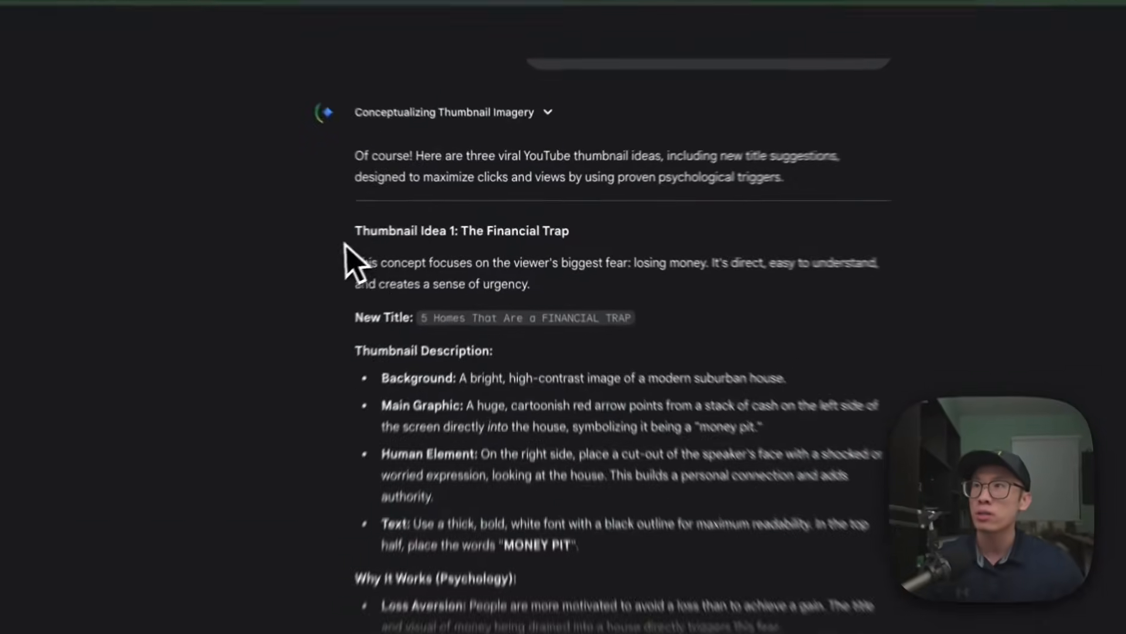
pyautogui.click(608, 241)
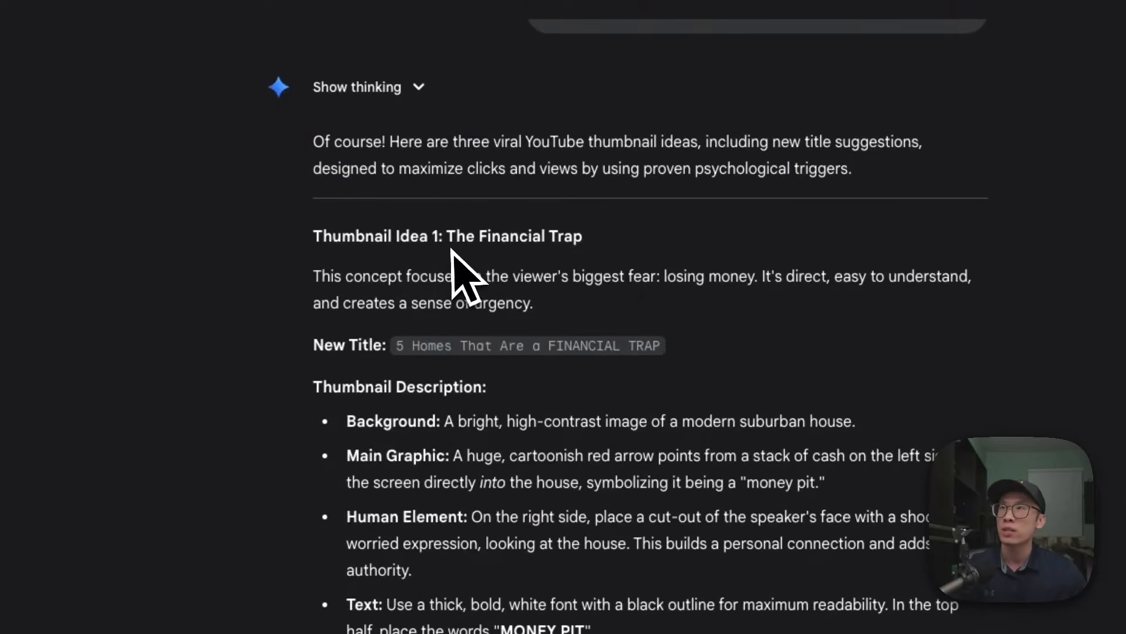
pyautogui.moveTo(351, 297)
pyautogui.mouseDown()
pyautogui.moveTo(724, 283)
pyautogui.moveTo(395, 277)
pyautogui.moveTo(358, 299)
pyautogui.mouseUp()
pyautogui.moveTo(348, 420); pyautogui.dragTo(687, 492)
pyautogui.scroll(-3, 688, 491)
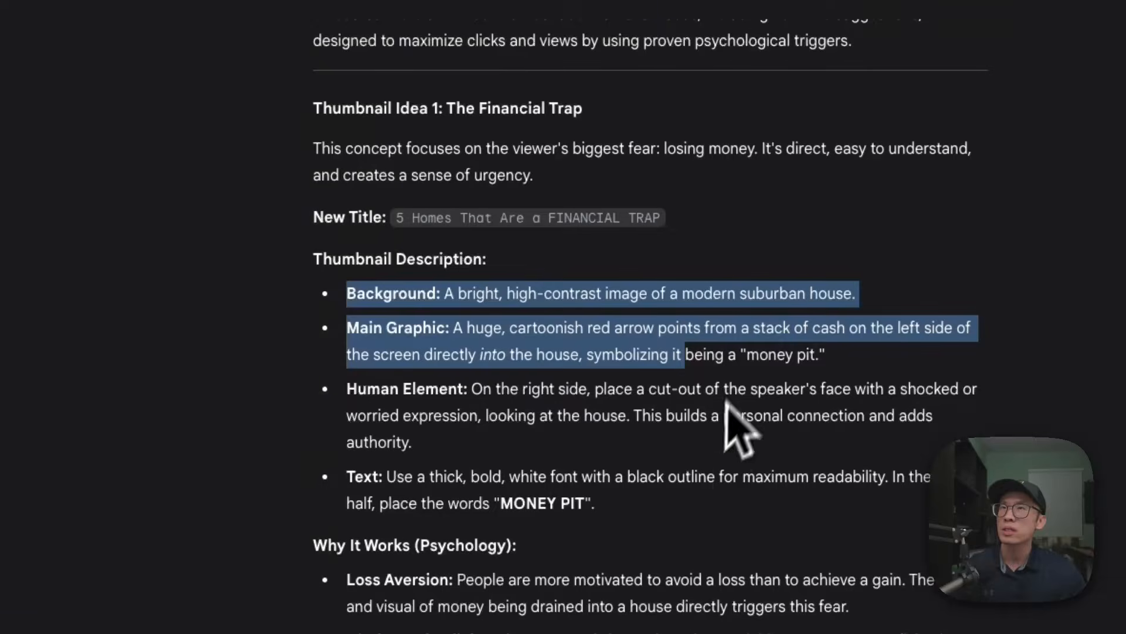
pyautogui.click(757, 352)
pyautogui.moveTo(634, 507); pyautogui.dragTo(314, 290)
pyautogui.click(437, 337)
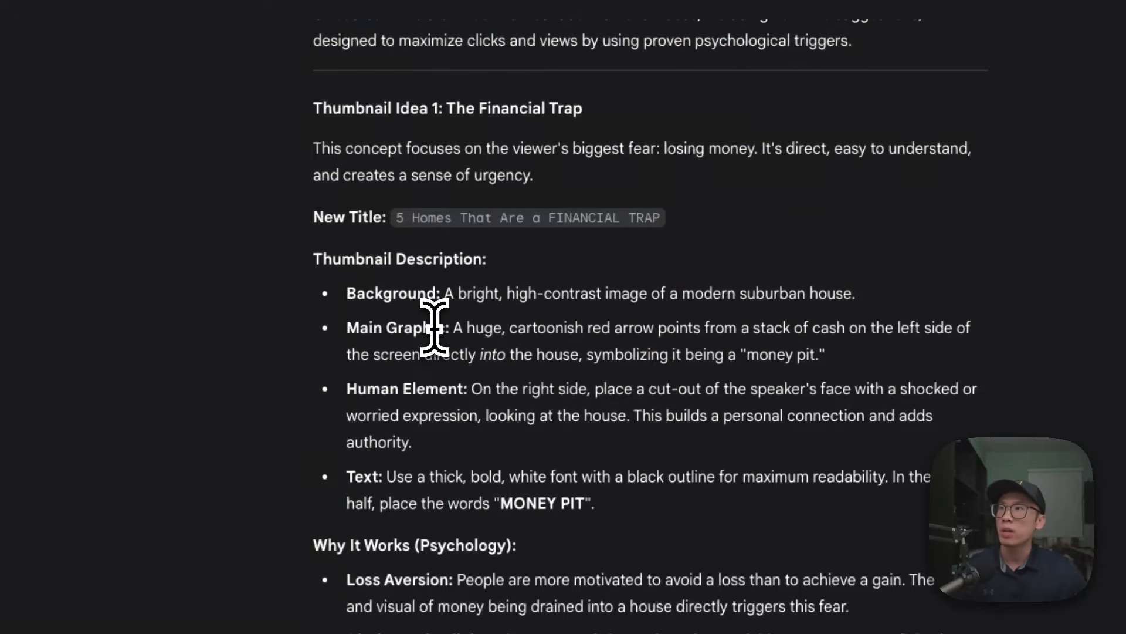
# View the existing "DON'T BUY THESE" thumbnail in the Canva Thumbnails design and return to Gemini.
pyautogui.click(634, 24)
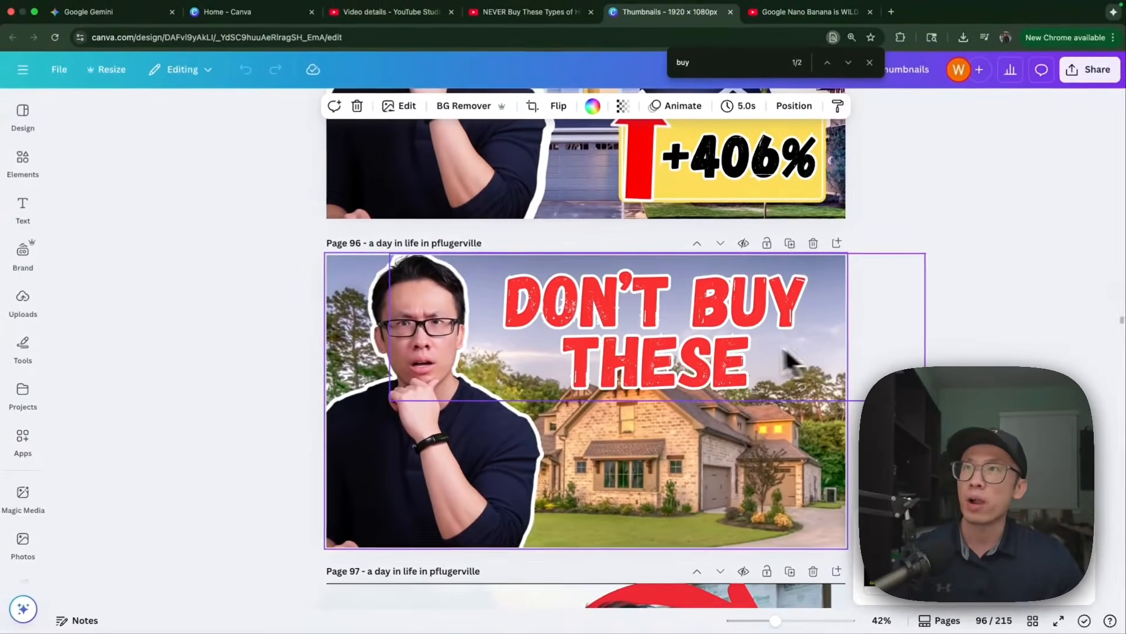
pyautogui.click(263, 18)
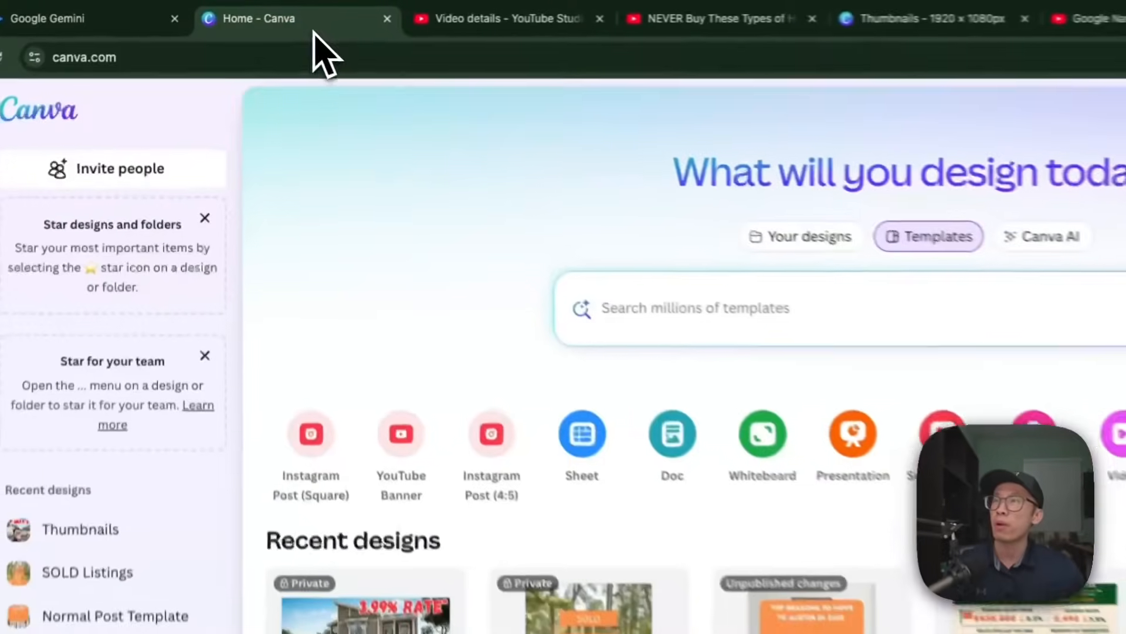
pyautogui.click(82, 19)
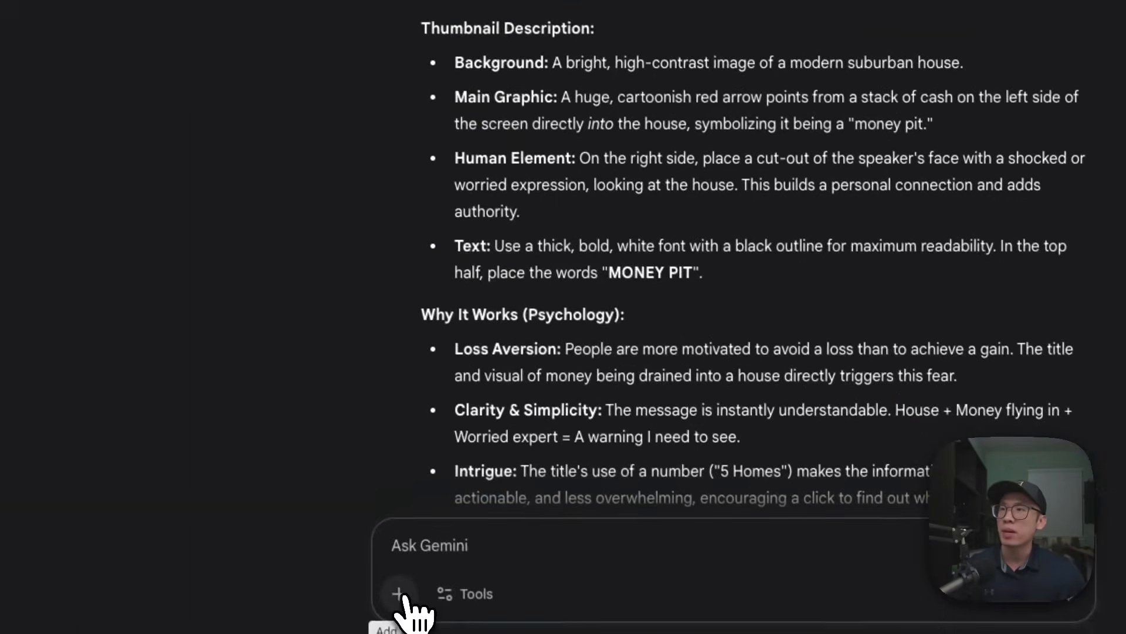
# Attach the "a day in life in pflugerv...(74).png" thumbnail from the Downloads folder to the prompt and turn on the Create images tool.
pyautogui.click(397, 589)
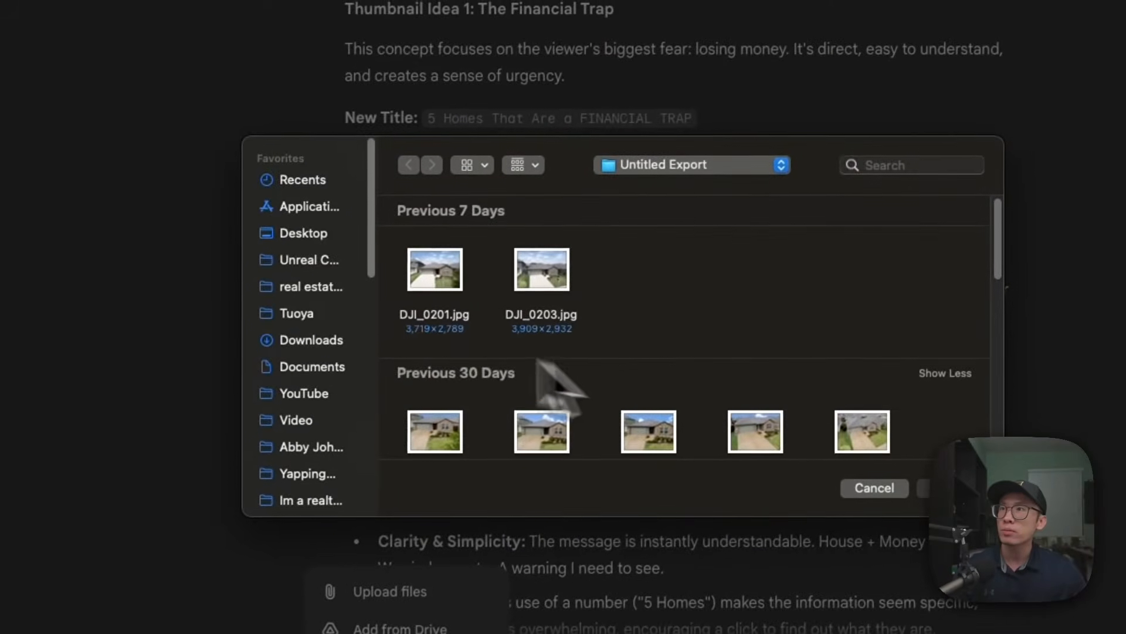
pyautogui.click(313, 343)
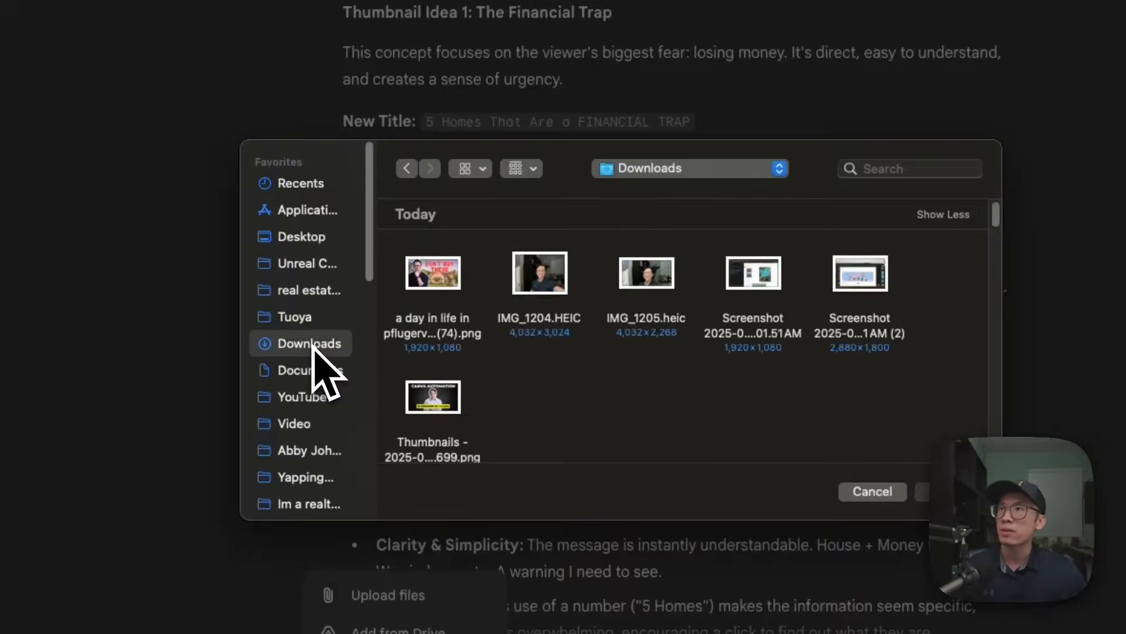
pyautogui.click(448, 281)
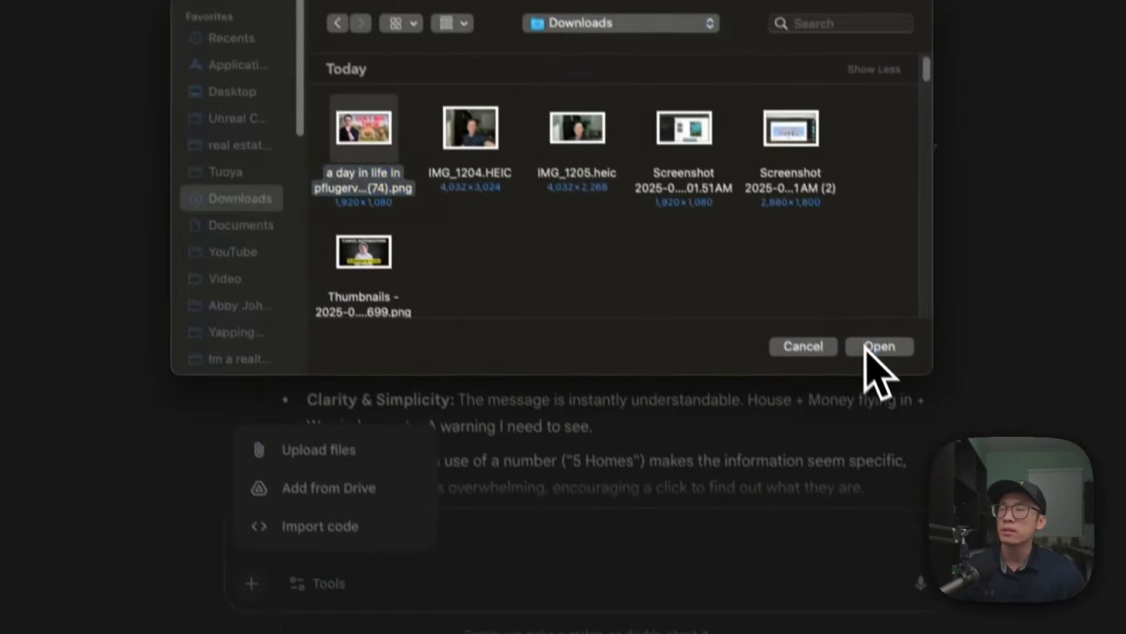
pyautogui.click(938, 492)
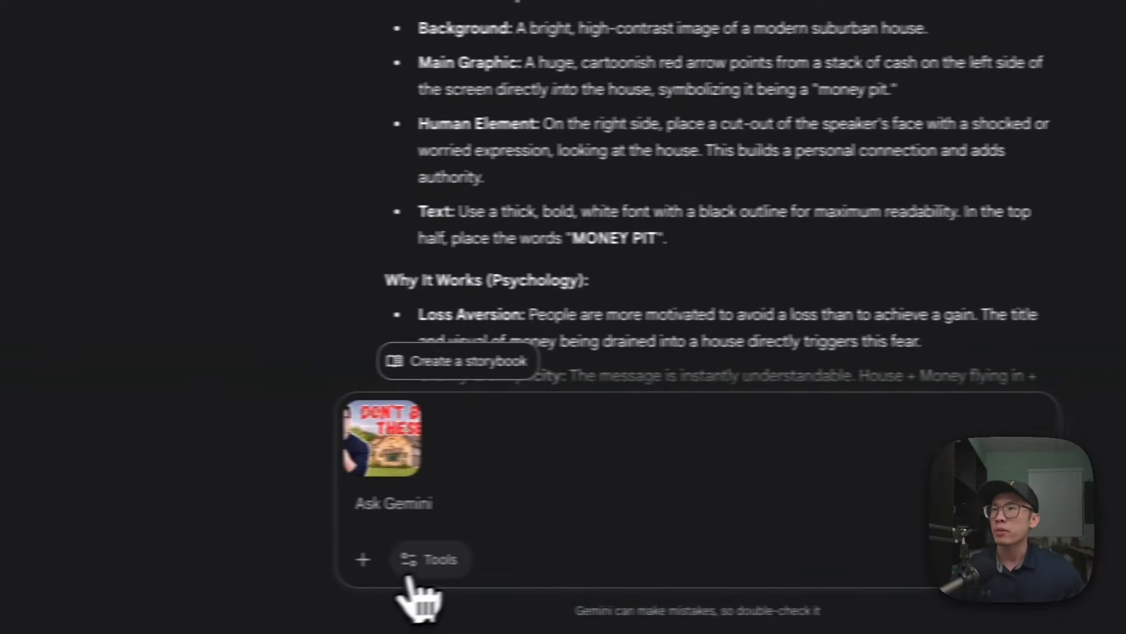
pyautogui.click(287, 562)
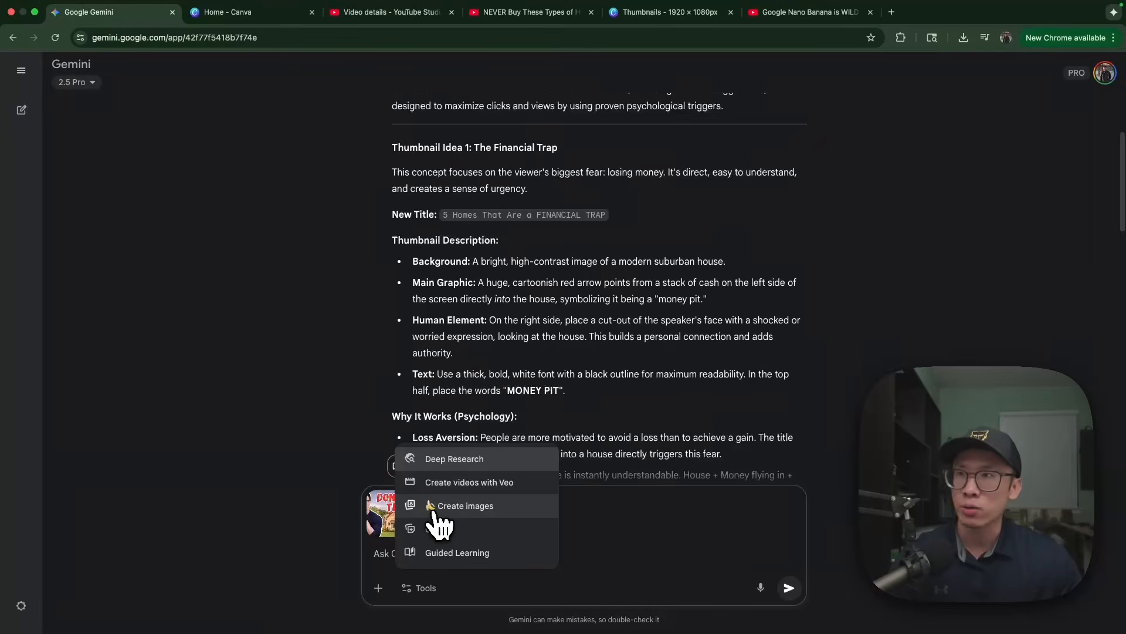
pyautogui.click(436, 509)
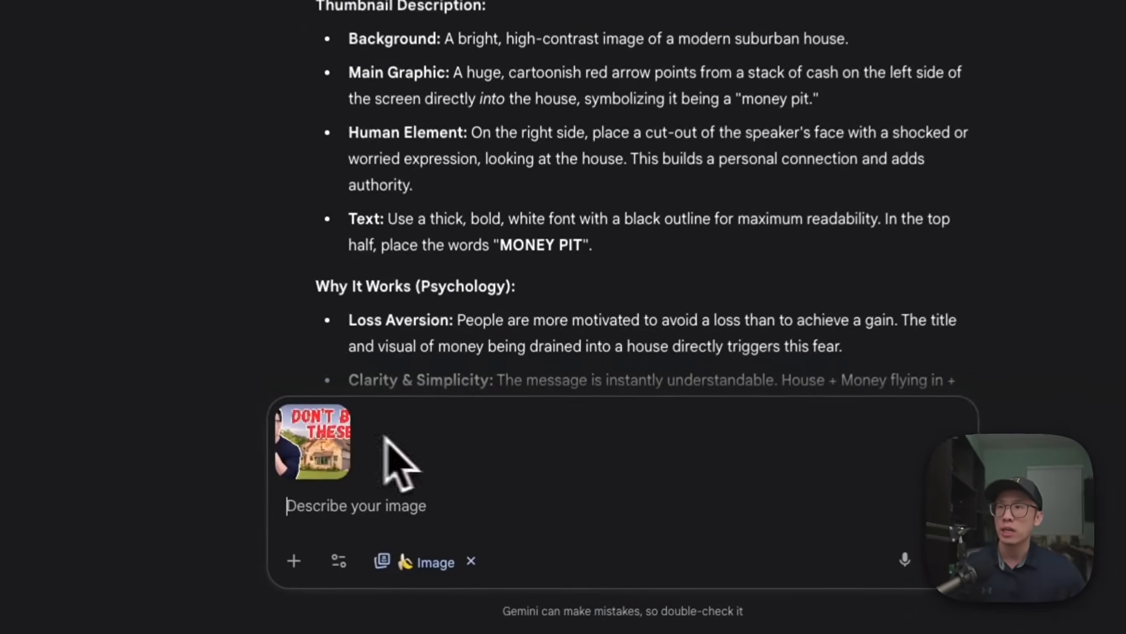
# Prompt Gemini to apply idea 1 to the attached thumbnail, and follow up by asking it to remove the small arrow in the middle.
pyautogui.write('appl')
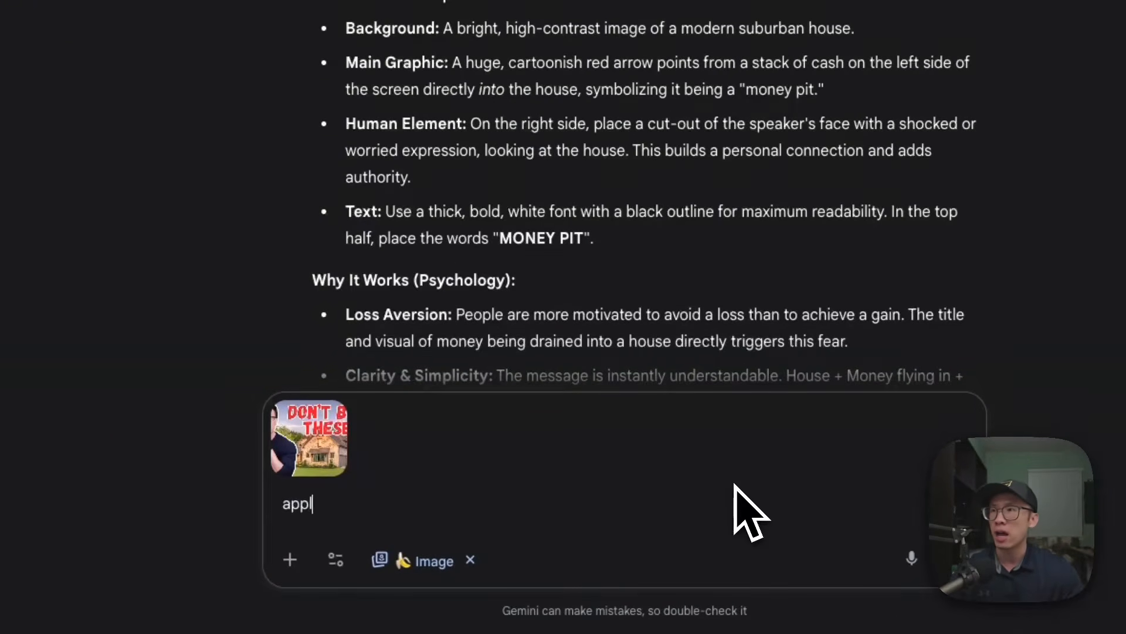
pyautogui.write('y idea')
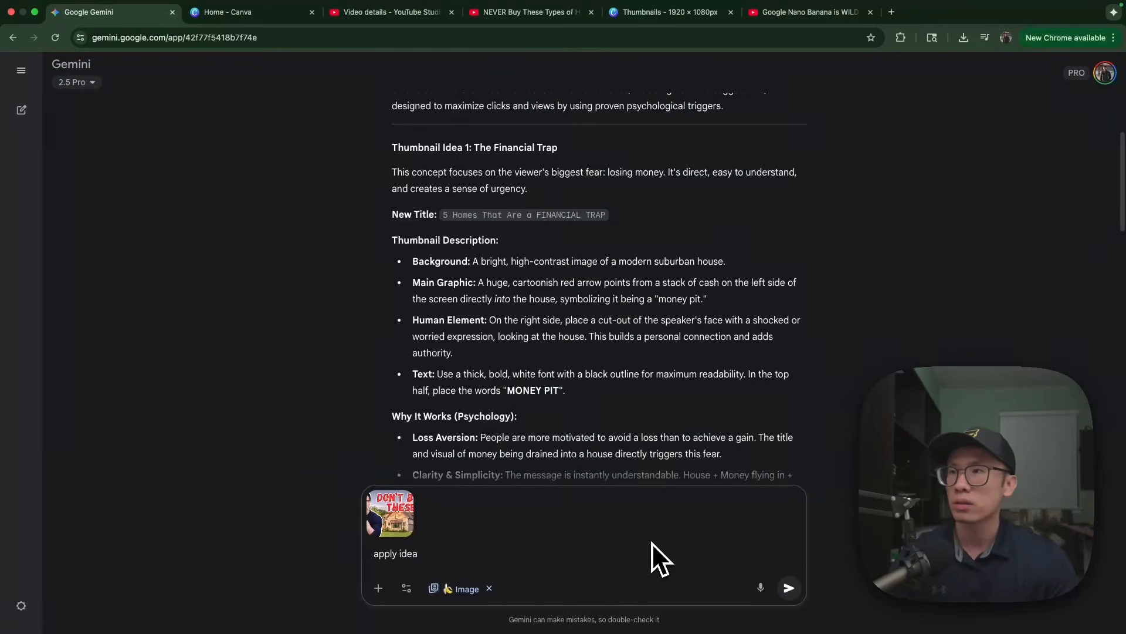
pyautogui.write(' oneis iamge')
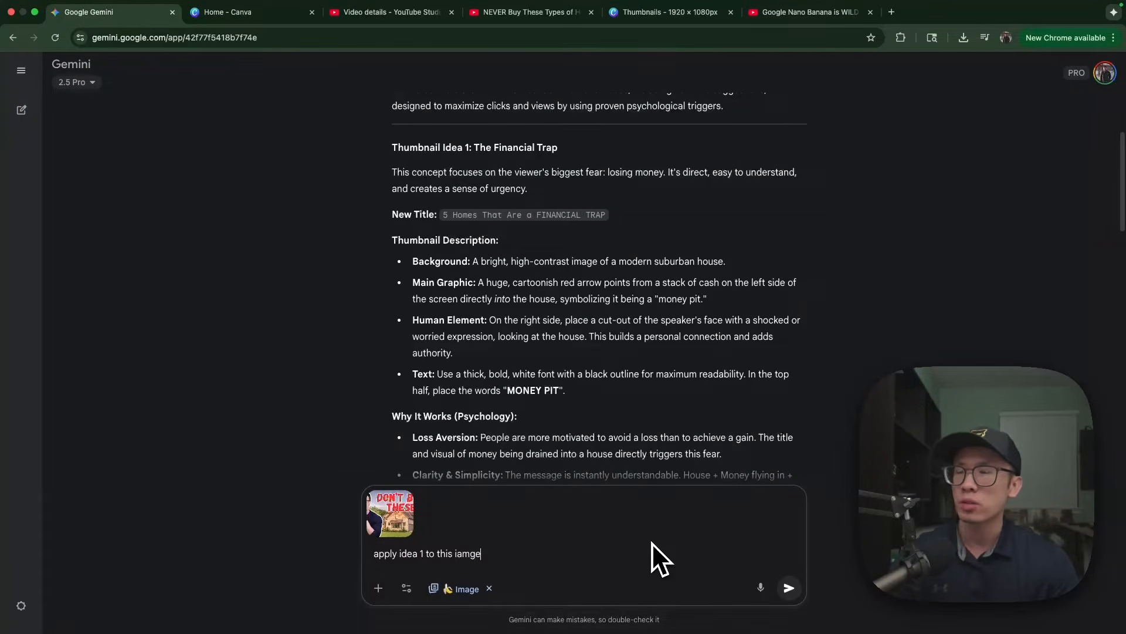
pyautogui.press('Return')
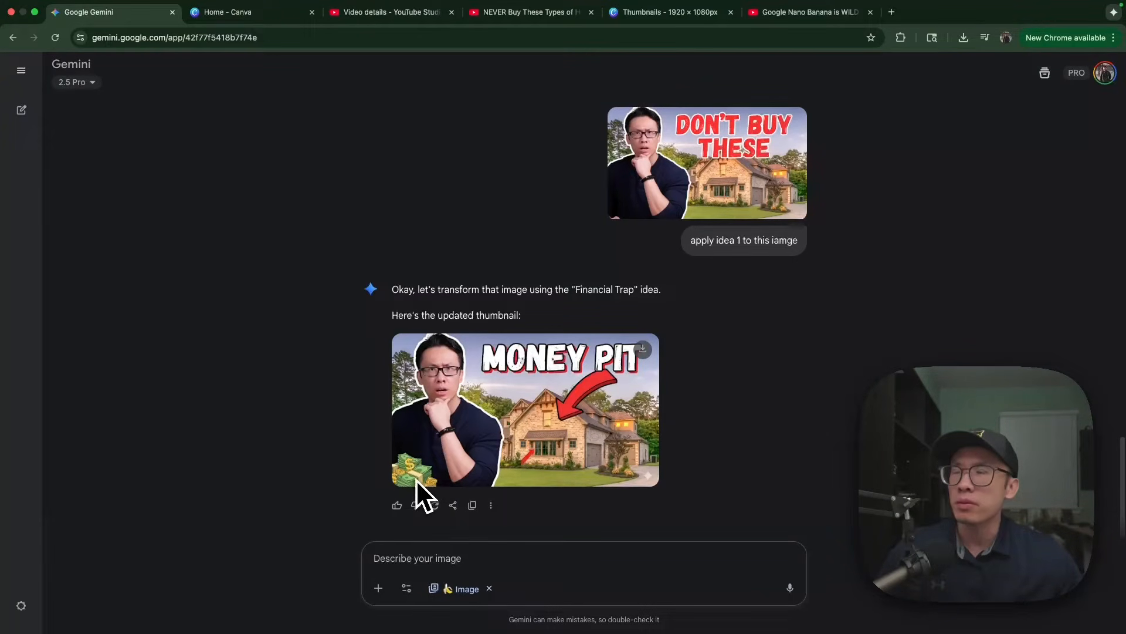
pyautogui.write('remove the small arrow in the midddle')
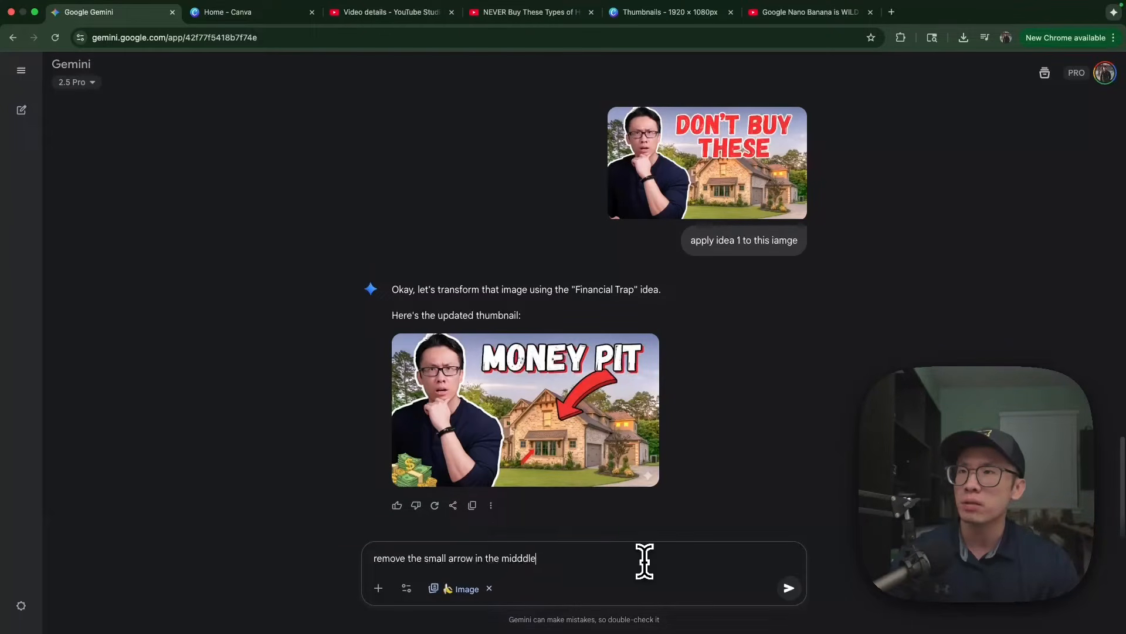
pyautogui.press('Return')
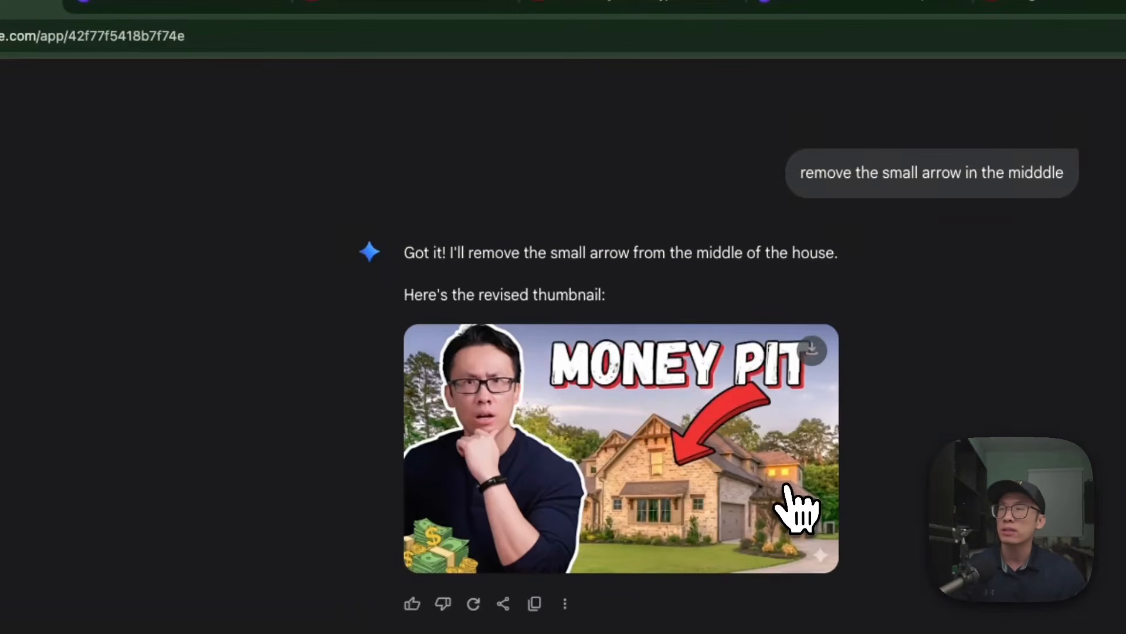
# Replace the video's thumbnail in YouTube Studio with the Gemini-generated "MONEY PIT" image from the Downloads folder and save the video details.
pyautogui.click(375, 4)
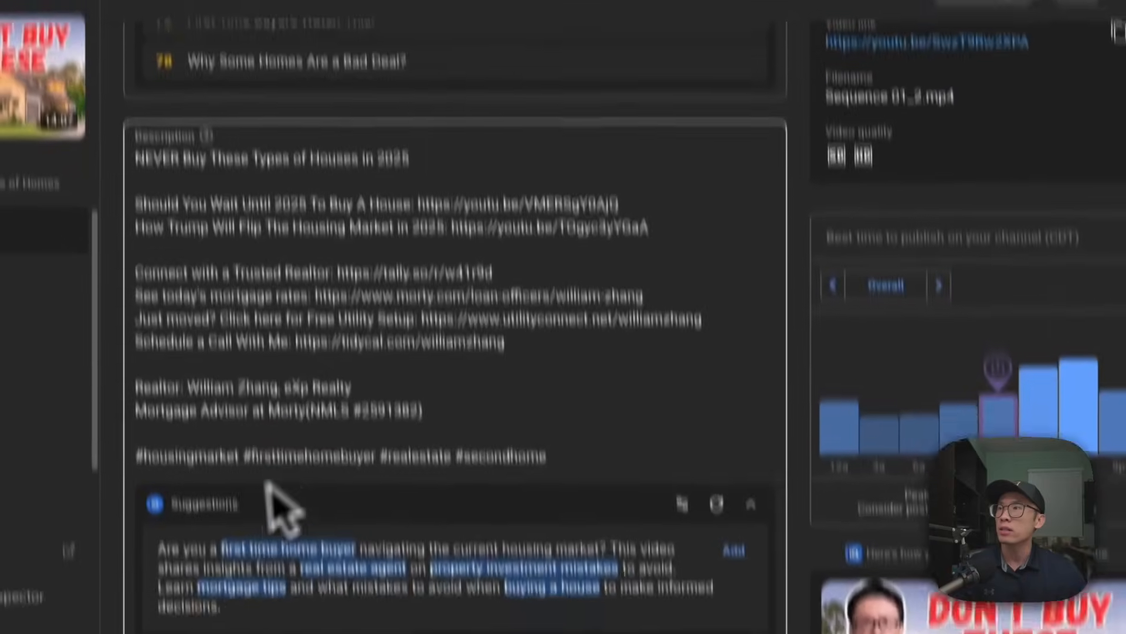
pyautogui.scroll(-2, 259, 463)
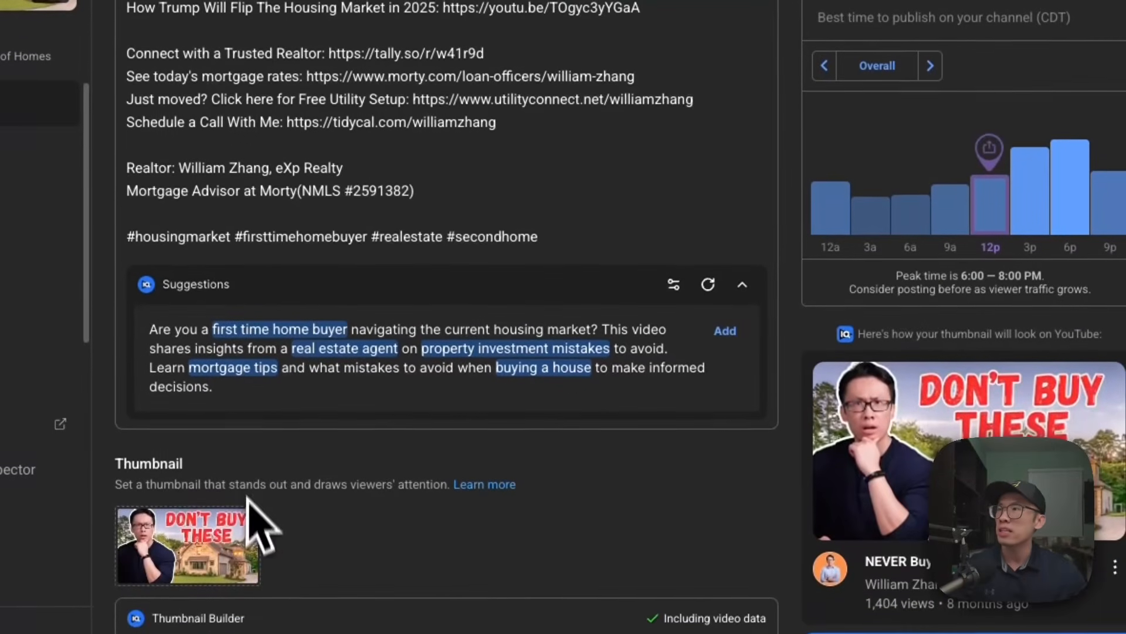
pyautogui.click(240, 528)
pyautogui.click(287, 462)
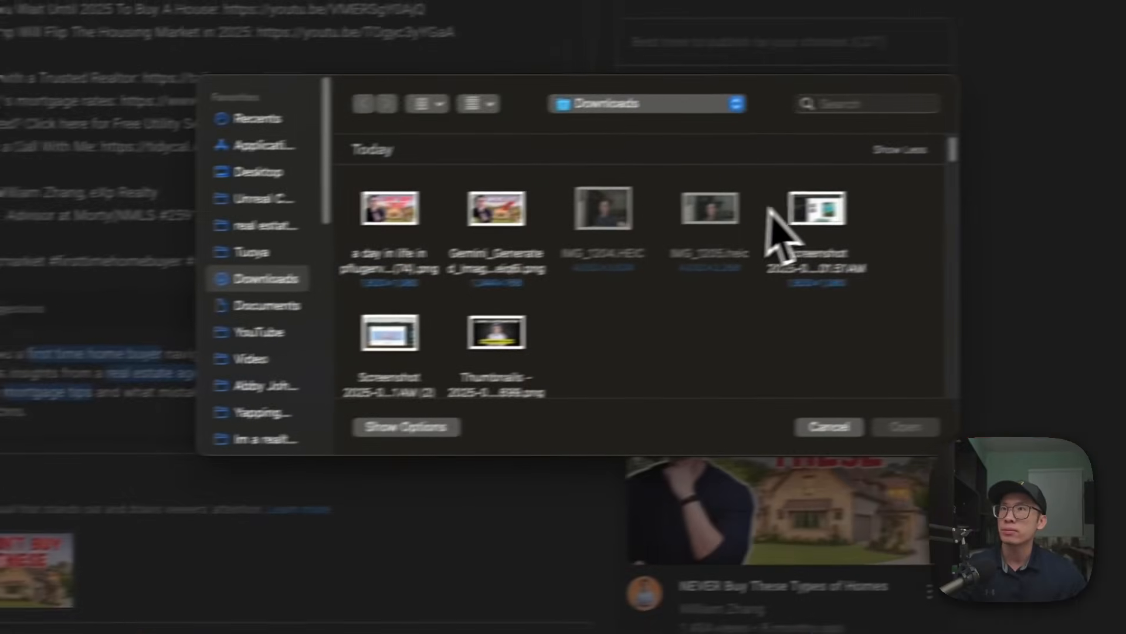
pyautogui.click(498, 211)
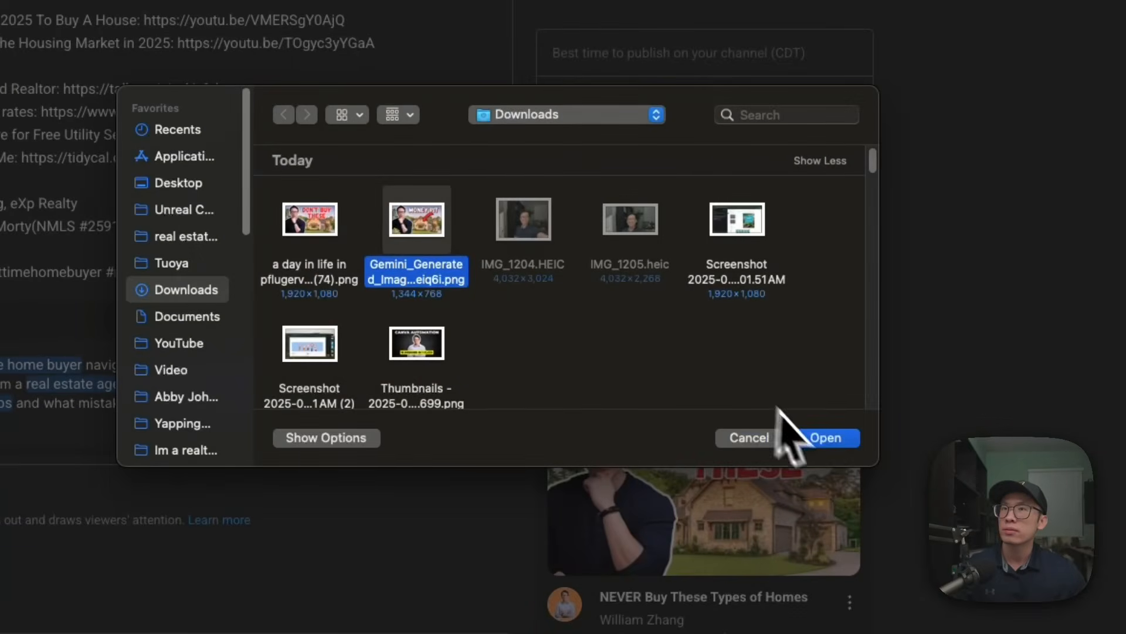
pyautogui.click(824, 440)
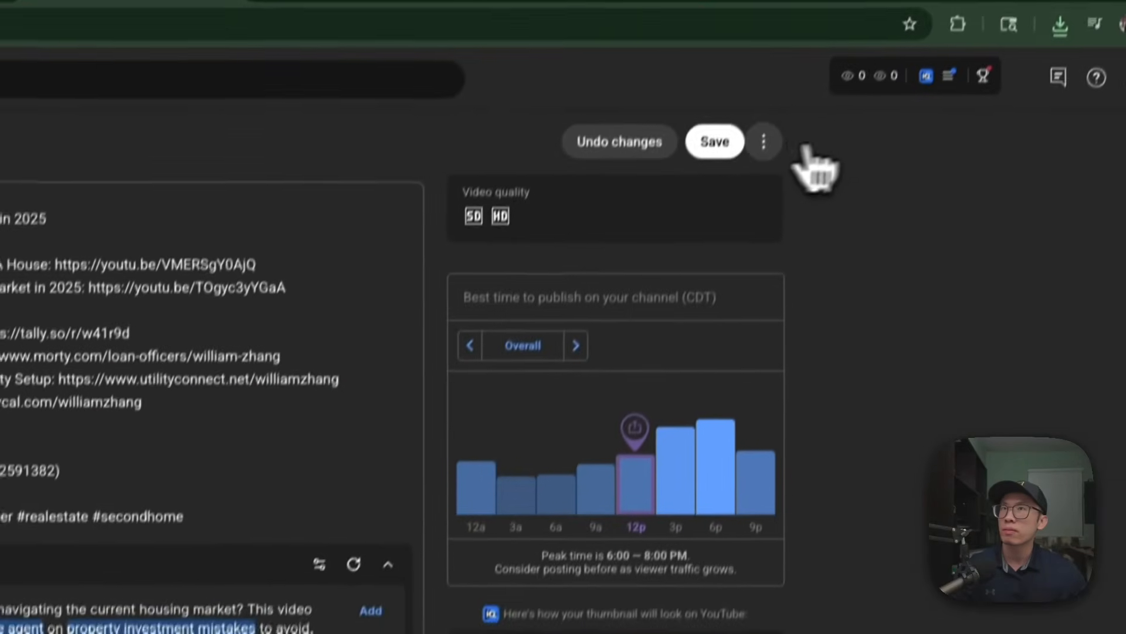
pyautogui.click(717, 142)
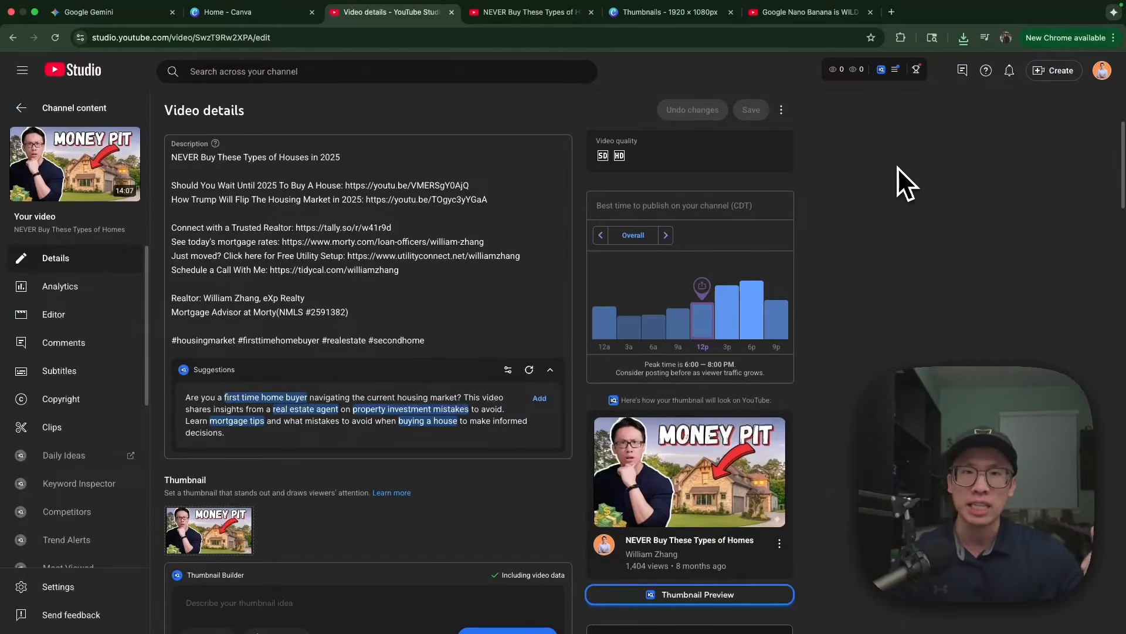
# Return to Gemini and start a new chat.
pyautogui.click(890, 13)
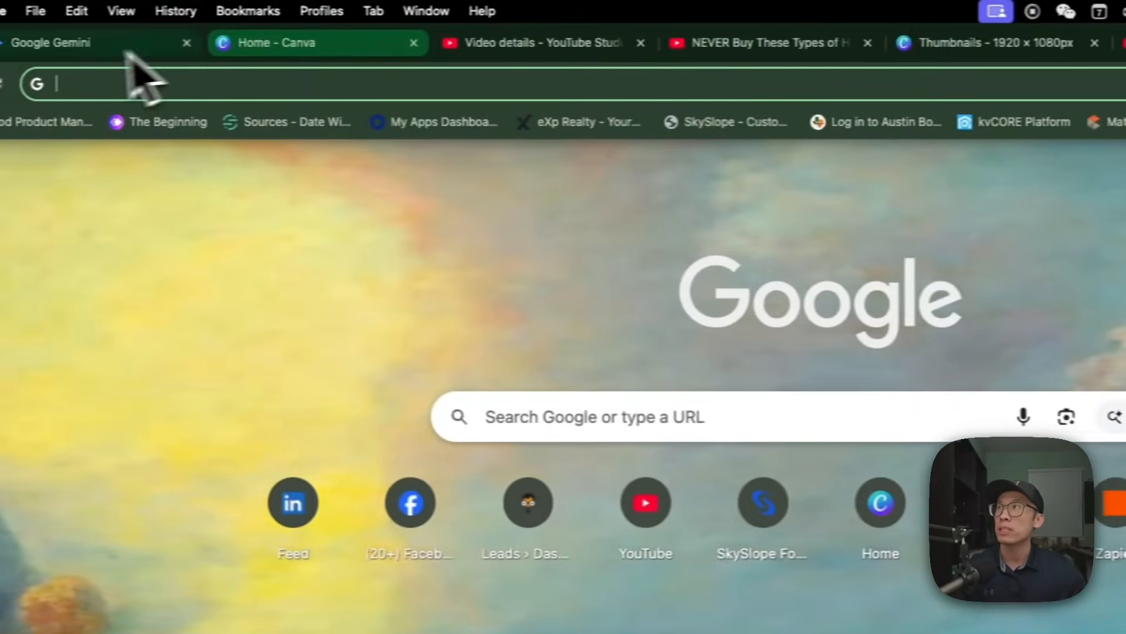
pyautogui.click(129, 44)
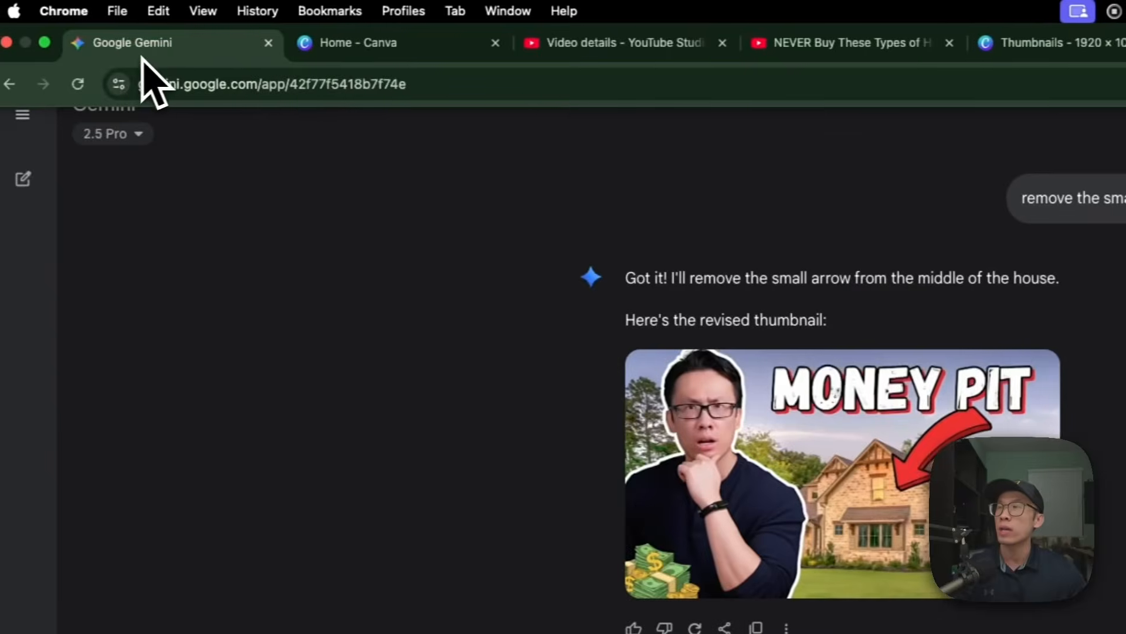
pyautogui.moveTo(56, 189)
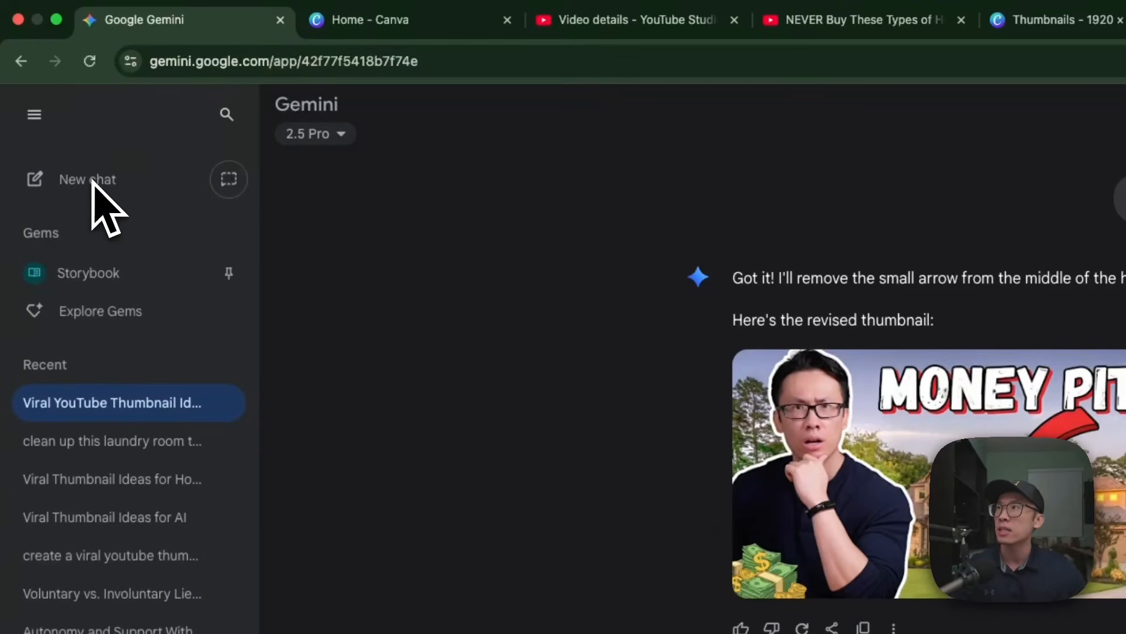
pyautogui.click(92, 183)
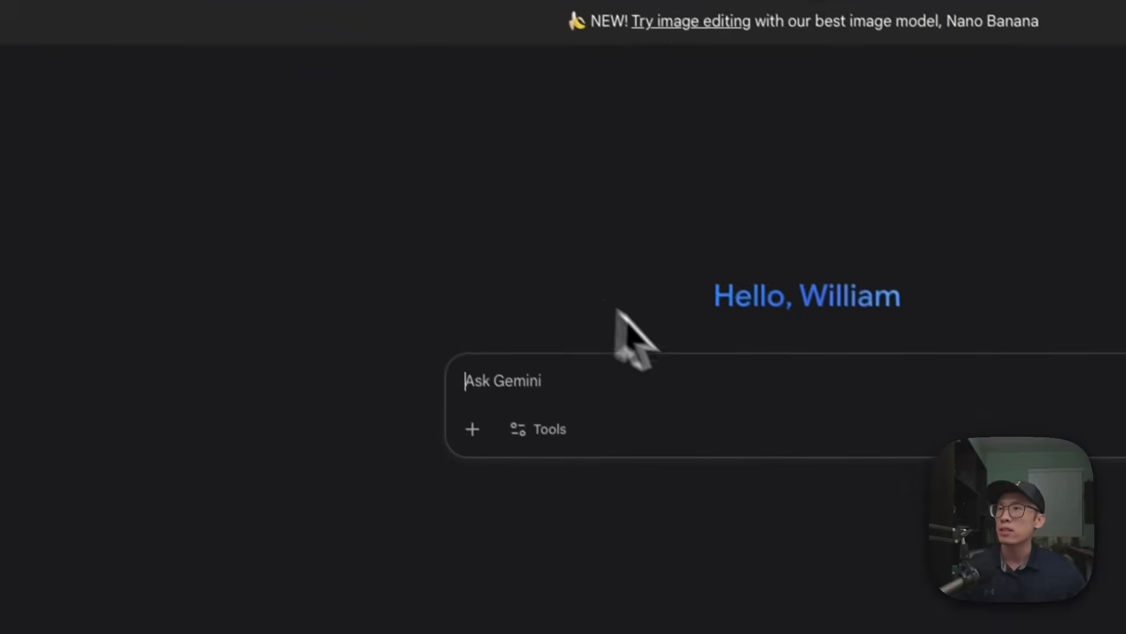
# Start a file upload and open the Untitled Export folder inside Client photos on the T7 drive.
pyautogui.click(462, 417)
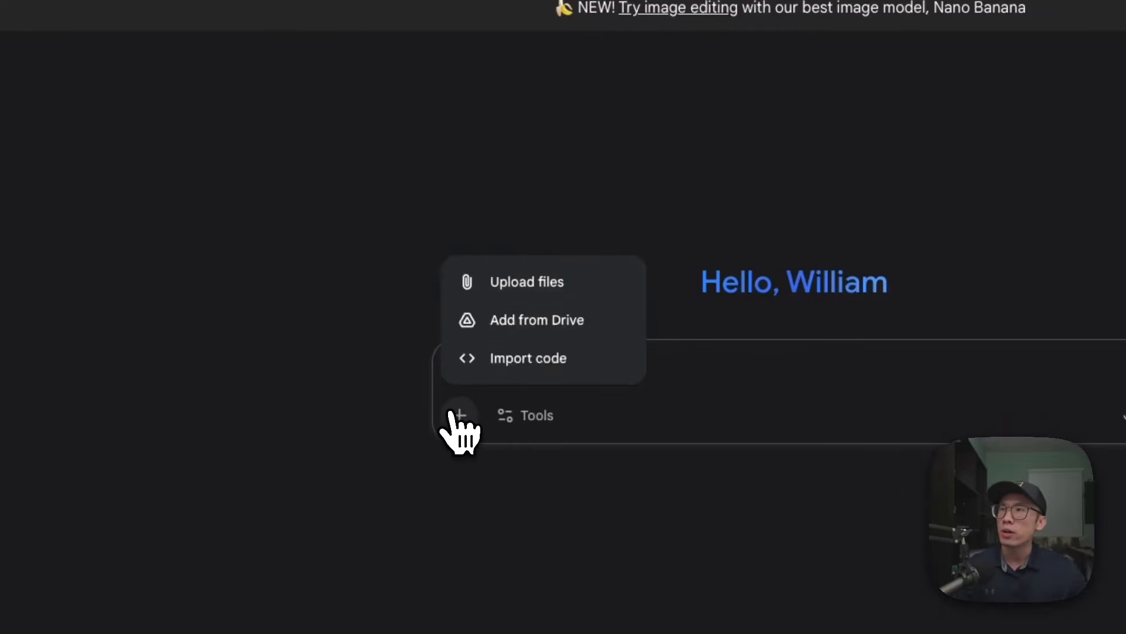
pyautogui.click(530, 295)
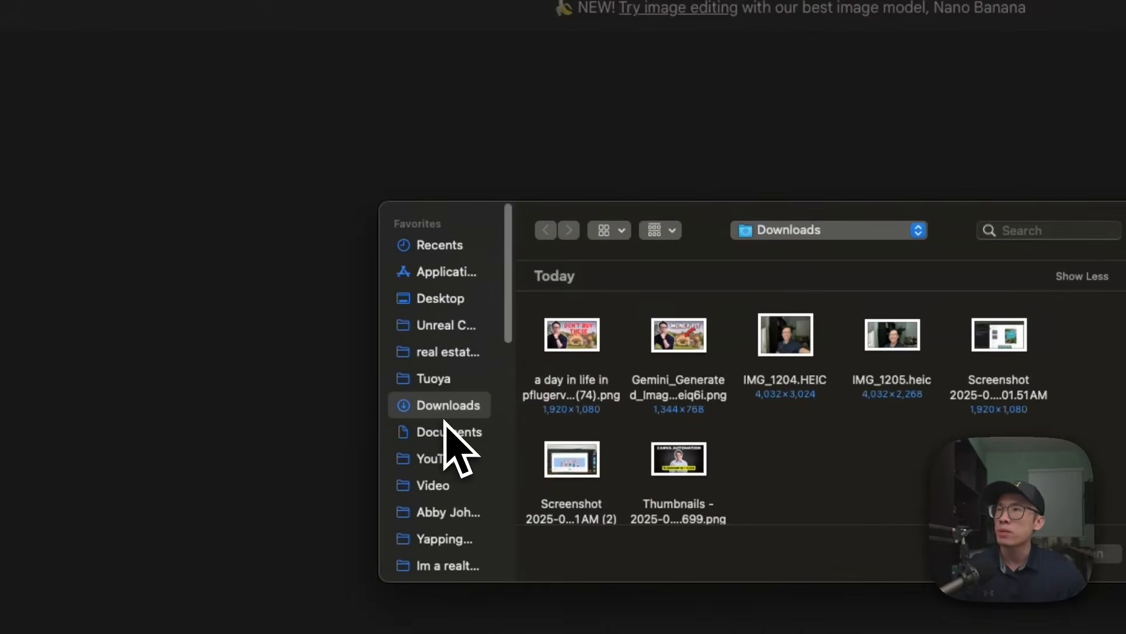
pyautogui.scroll(-10, 445, 421)
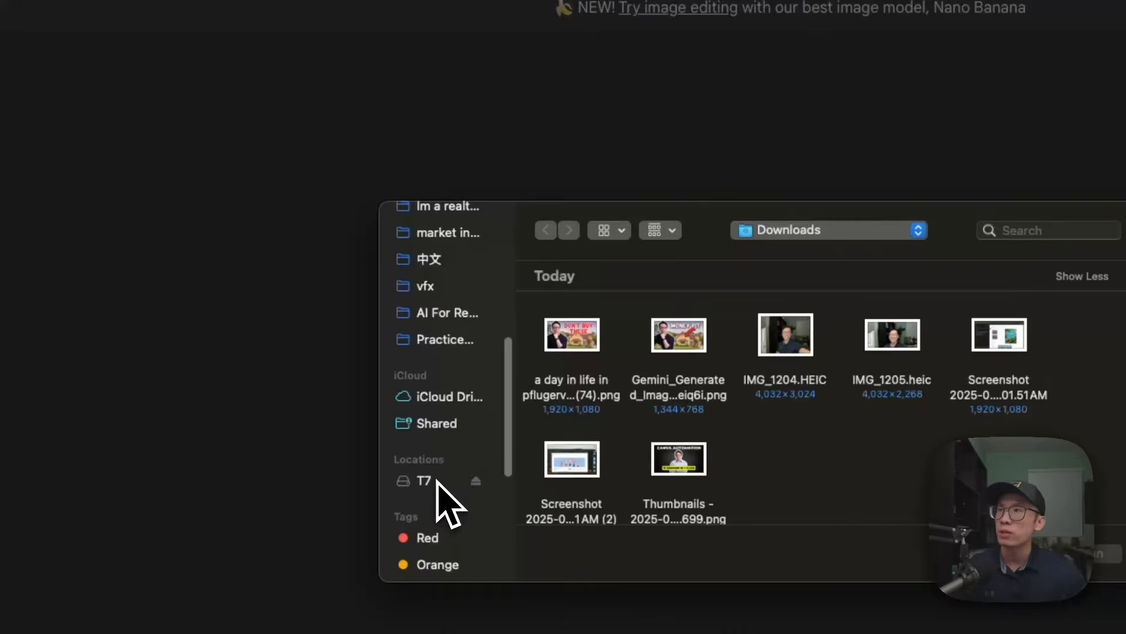
pyautogui.click(439, 481)
pyautogui.scroll(-5, 622, 446)
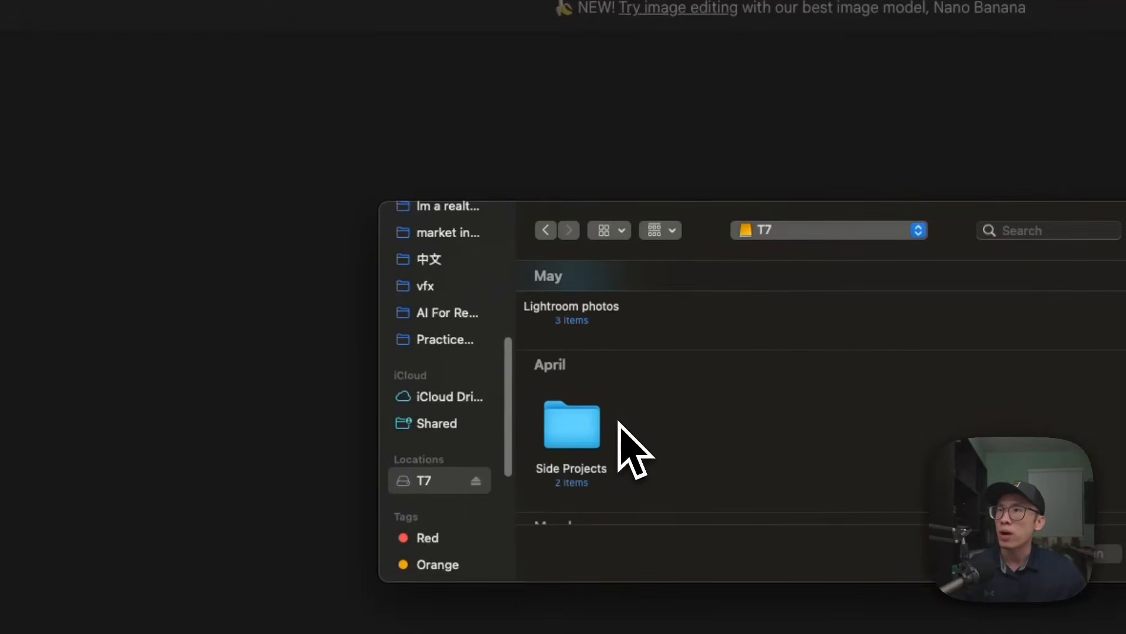
pyautogui.scroll(3, 628, 448)
pyautogui.click(586, 337)
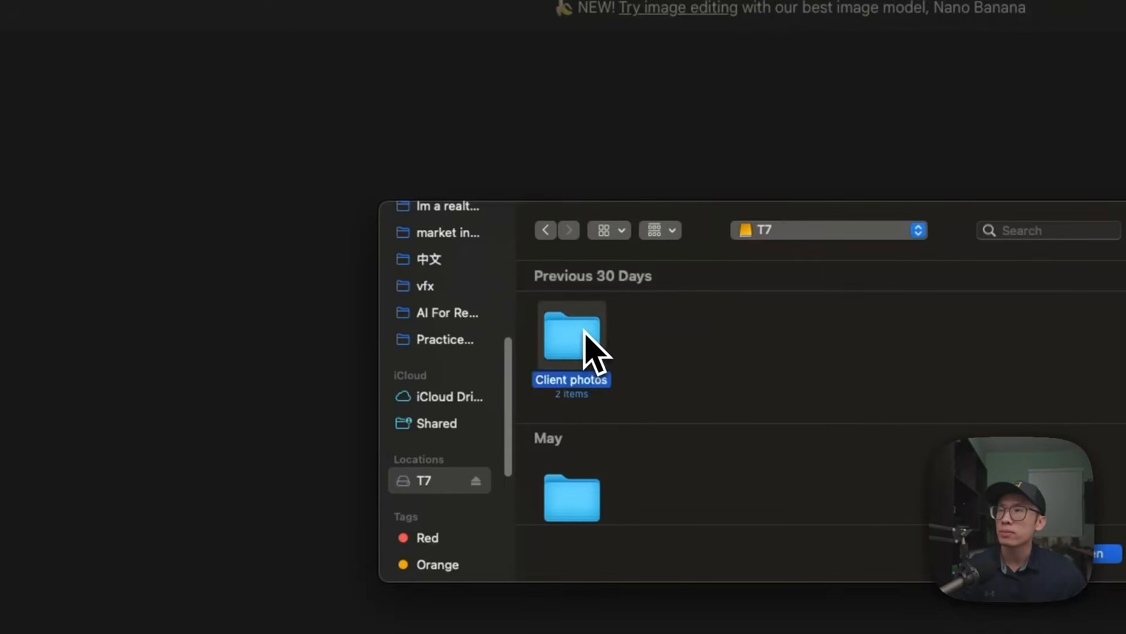
pyautogui.doubleClick(585, 333)
pyautogui.doubleClick(582, 356)
pyautogui.doubleClick(579, 347)
# Preview several interior photos in the Untitled Export folder and attach DSC04927-HDR.jpg to the prompt.
pyautogui.scroll(-5, 634, 382)
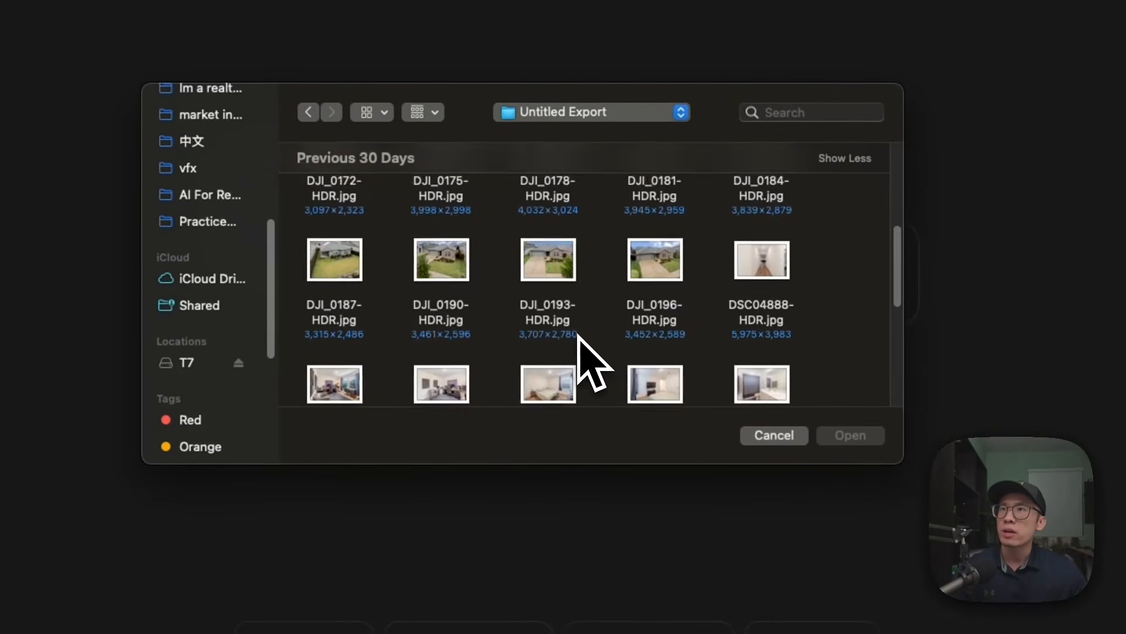
pyautogui.scroll(-3, 579, 336)
pyautogui.scroll(-2, 481, 328)
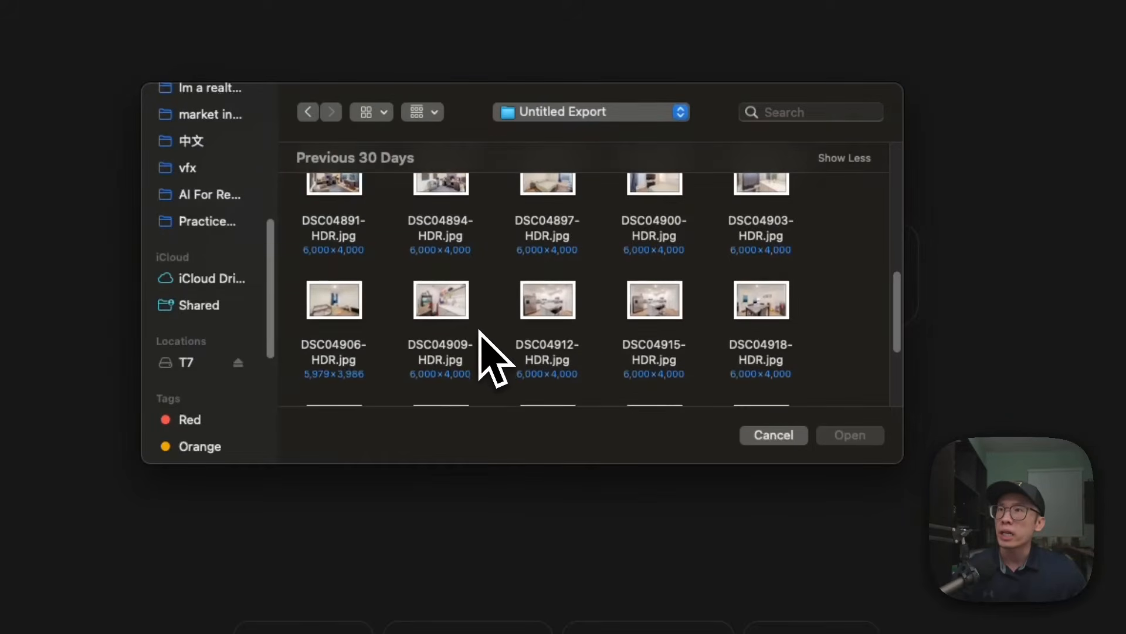
pyautogui.click(635, 305)
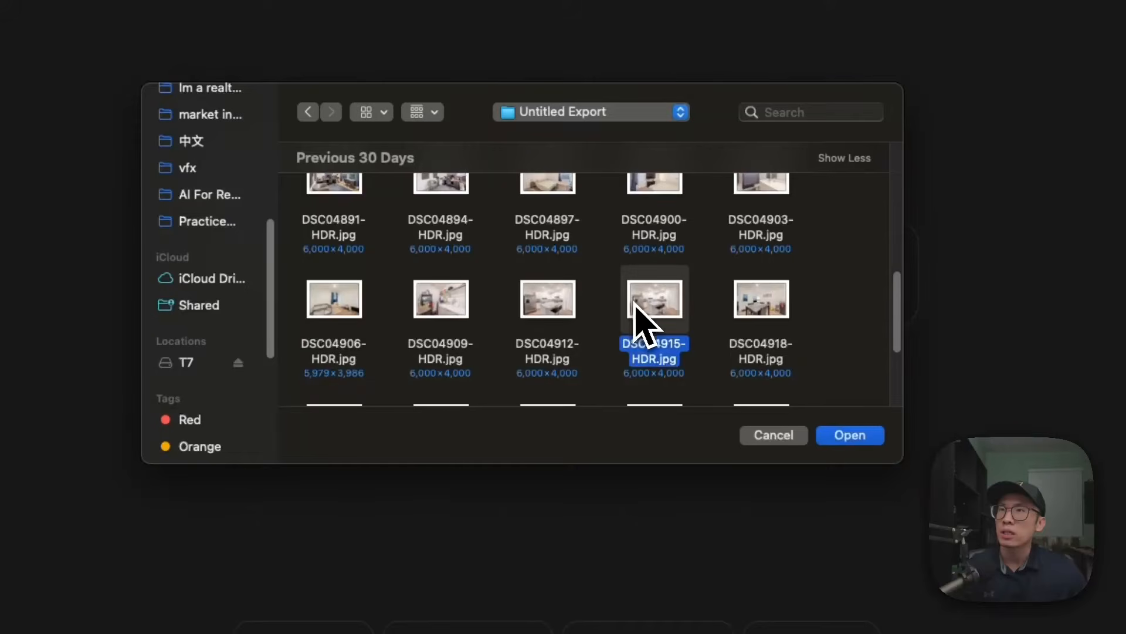
pyautogui.click(781, 316)
pyautogui.press('space')
pyautogui.press('space')
pyautogui.scroll(-2, 778, 322)
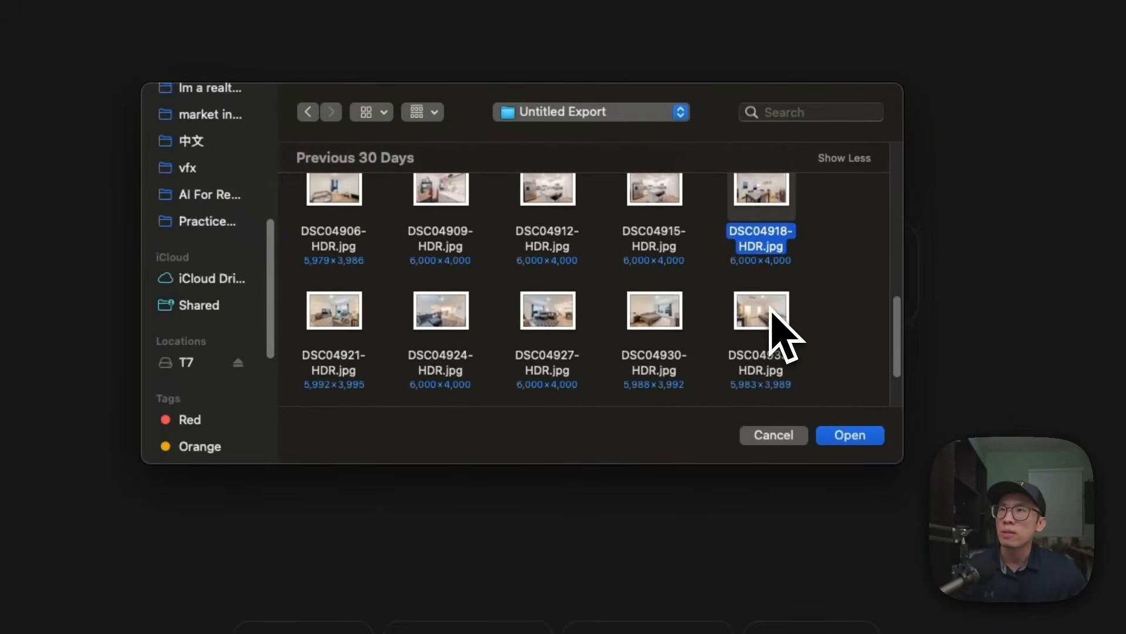
pyautogui.click(372, 327)
pyautogui.click(465, 339)
pyautogui.press('space')
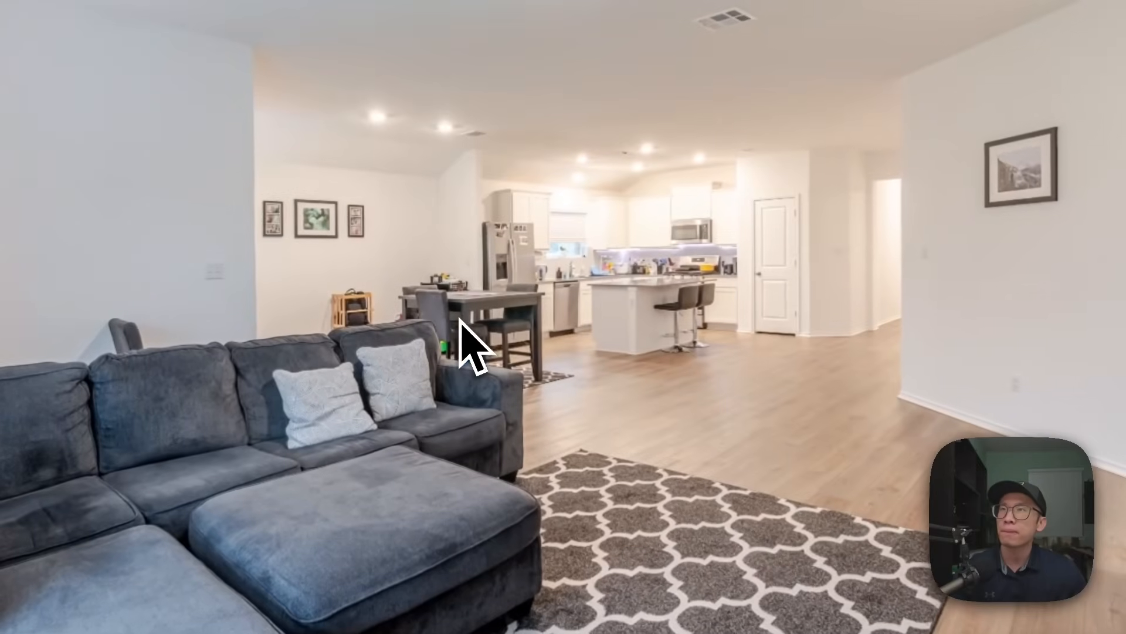
pyautogui.press('space')
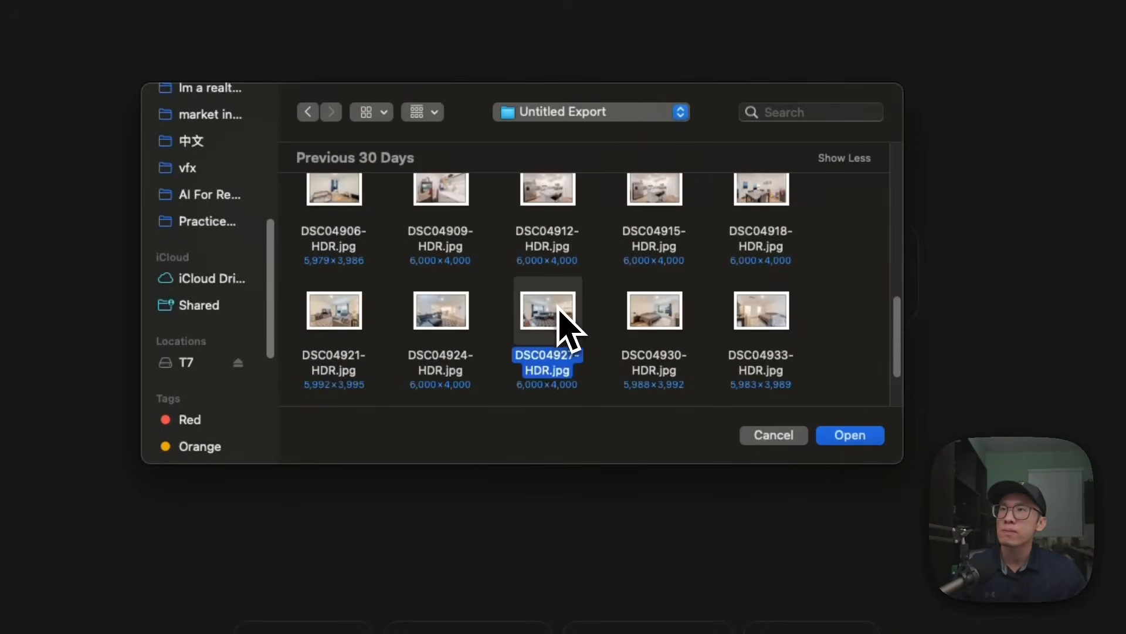
pyautogui.click(559, 311)
pyautogui.press('space')
pyautogui.press('space')
pyautogui.click(854, 436)
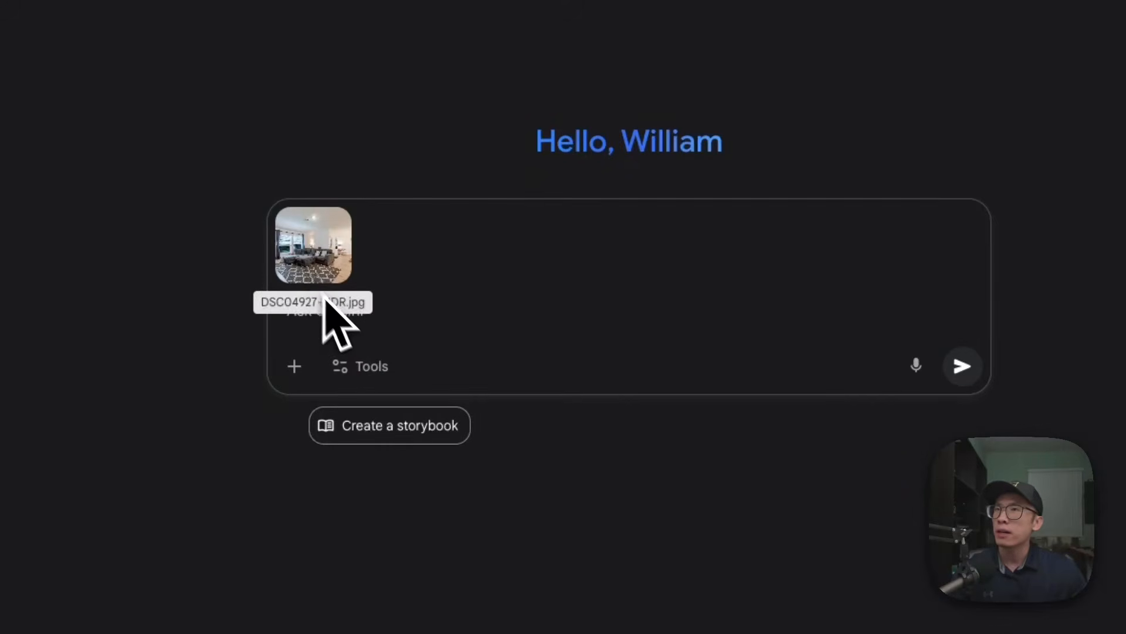
# Preview the living room photo DSC04927-HDR.jpg again from the Untitled Export folder and close the file picker without adding another photo.
pyautogui.click(294, 366)
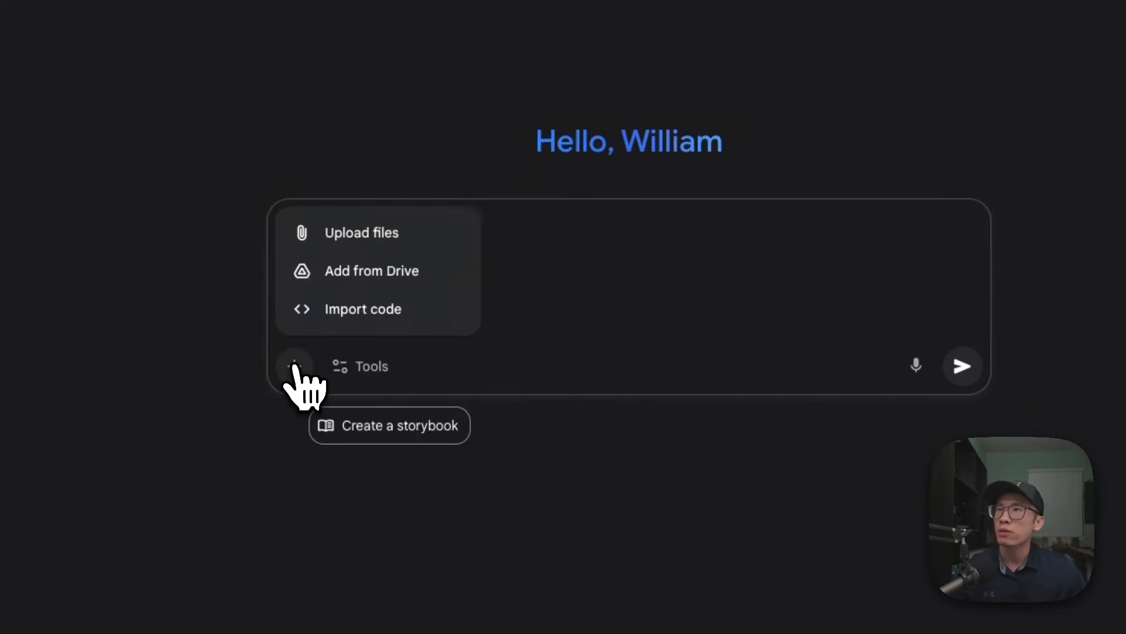
pyautogui.click(368, 235)
pyautogui.scroll(-10, 729, 406)
pyautogui.scroll(5, 729, 385)
pyautogui.click(833, 304)
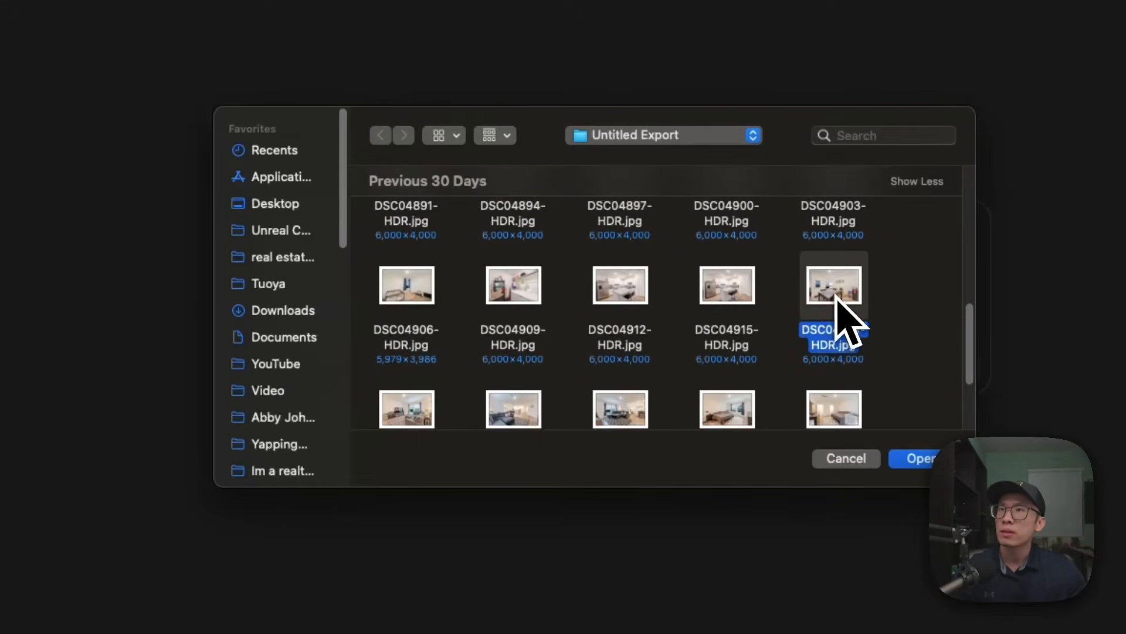
pyautogui.scroll(-2, 557, 381)
pyautogui.click(518, 371)
pyautogui.click(641, 371)
pyautogui.press('space')
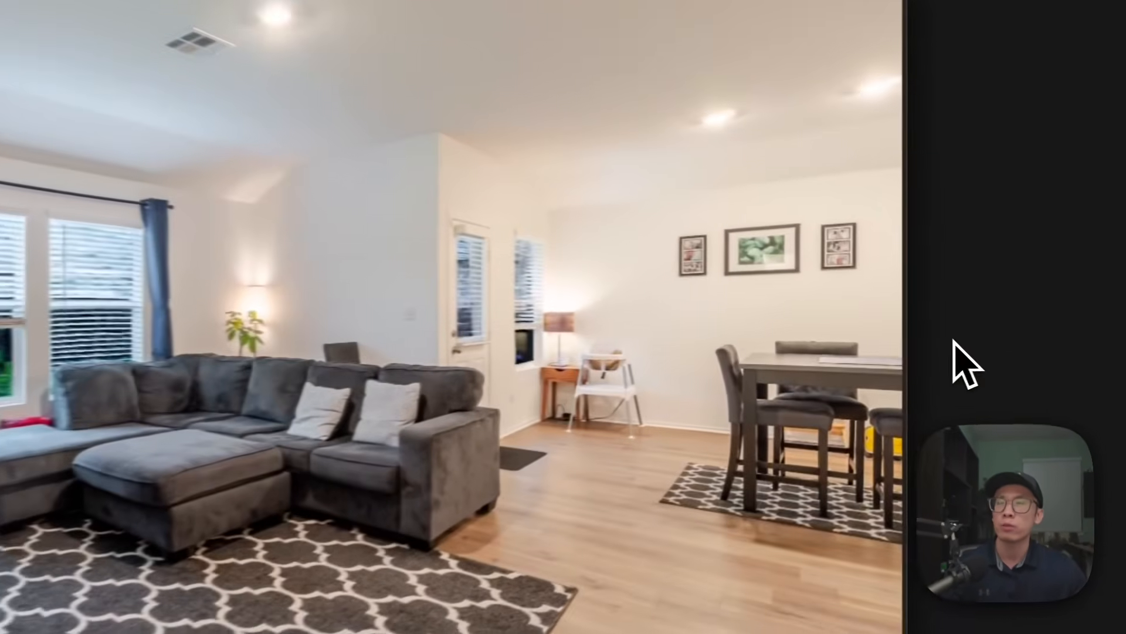
pyautogui.press('space')
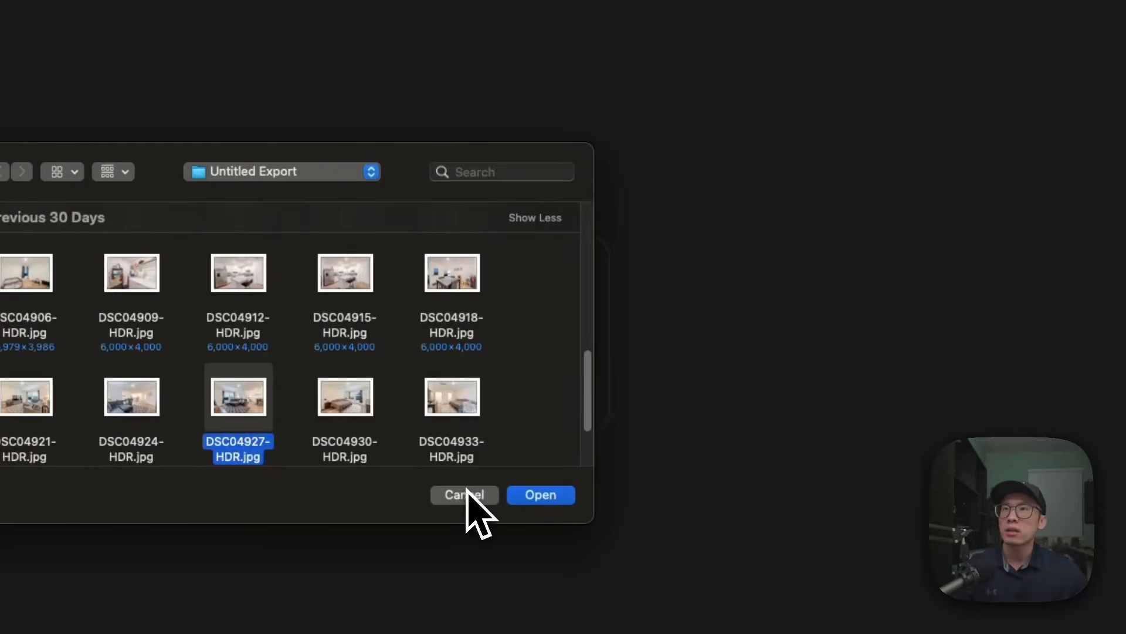
pyautogui.press('Return')
# Enter the prompt "remove all of the furnitures in this picture", turn on the Create images tool and submit it.
pyautogui.click(560, 312)
pyautogui.write('remove all of the furnitures in this picture')
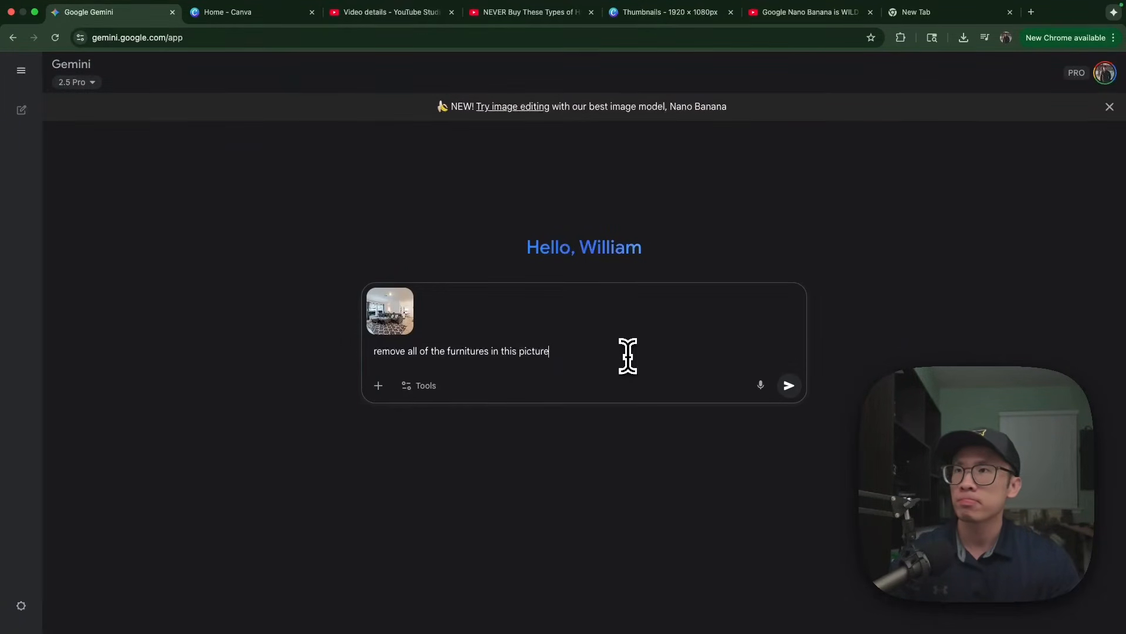
pyautogui.click(420, 386)
pyautogui.click(463, 461)
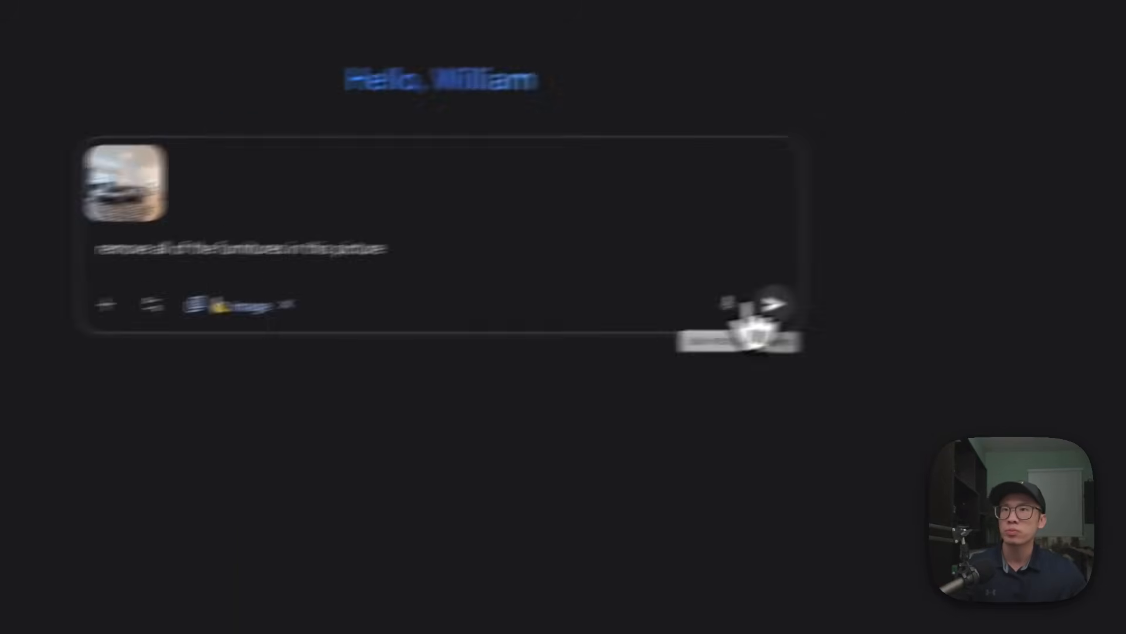
pyautogui.click(900, 284)
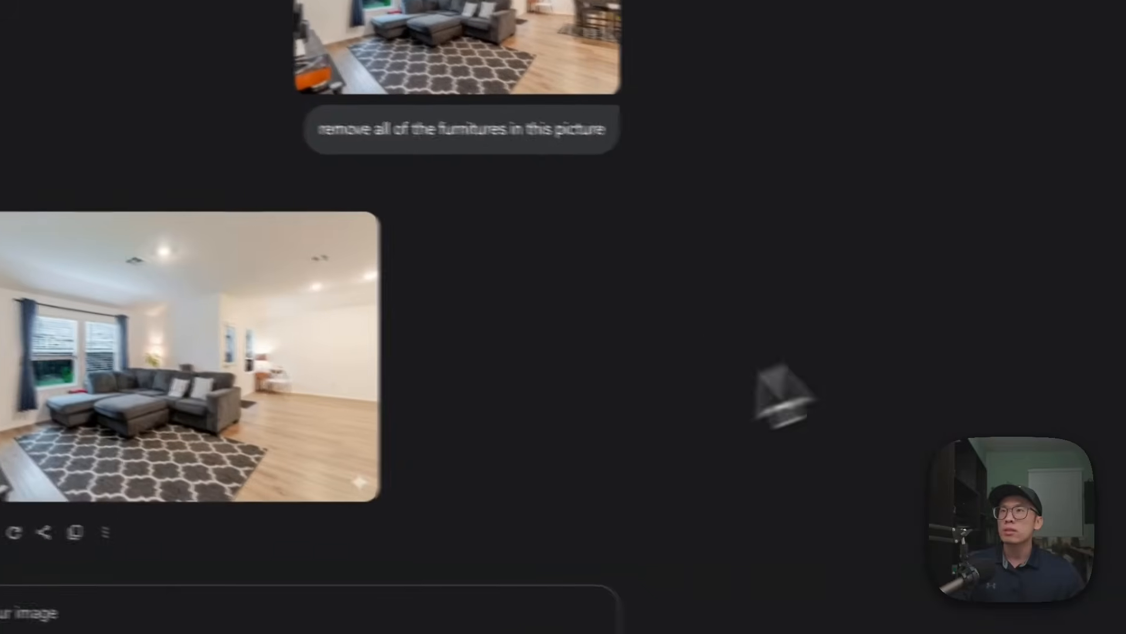
# Inspect the generated living room image enlarged and submit the follow-up prompt "remove the couch and the carpet and the turntable and tv table".
pyautogui.click(404, 344)
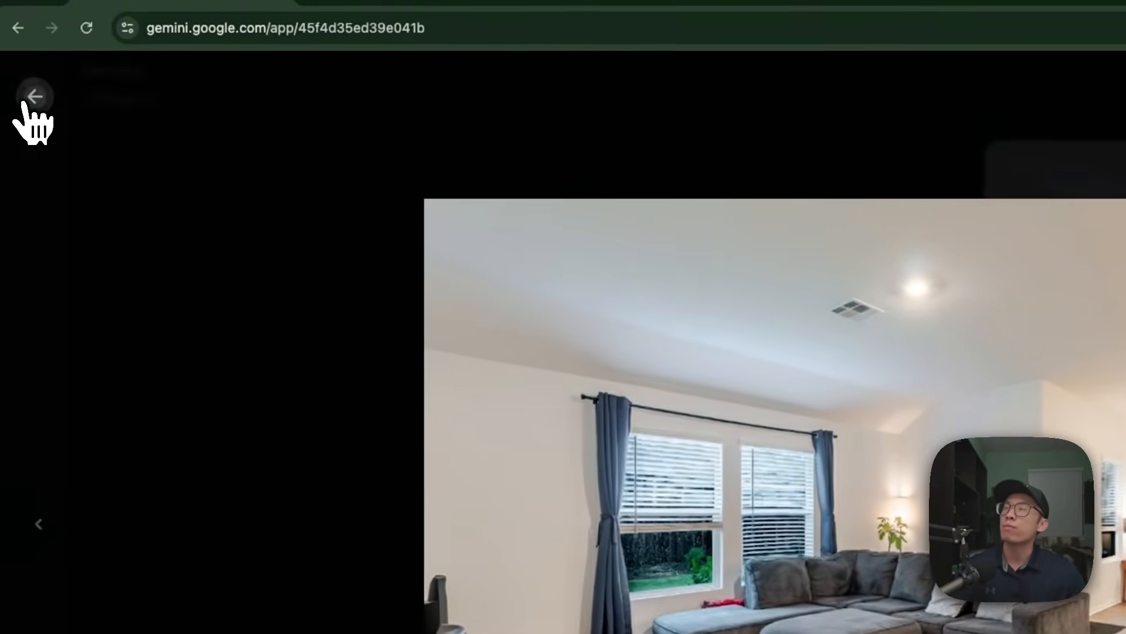
pyautogui.click(28, 99)
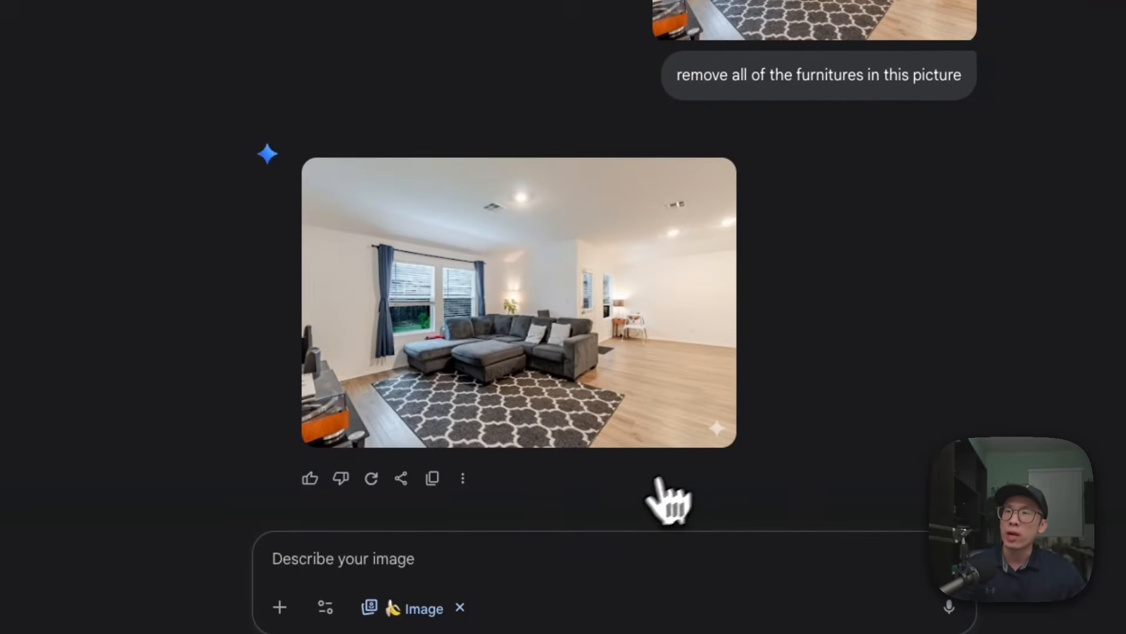
pyautogui.click(646, 563)
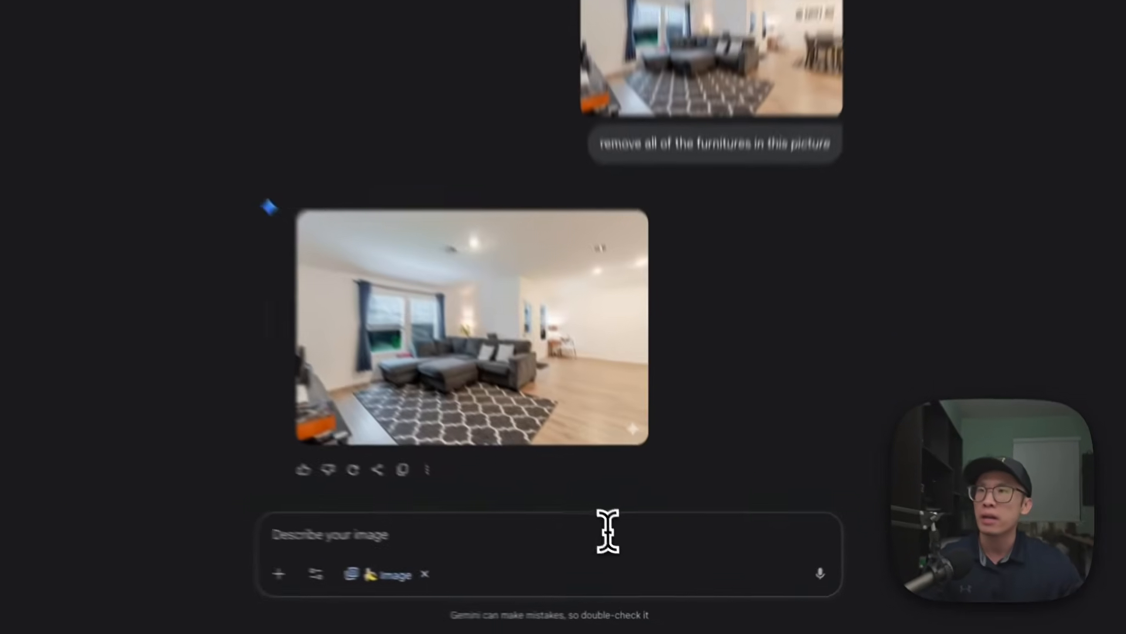
pyautogui.write('r')
pyautogui.write('emove the couch')
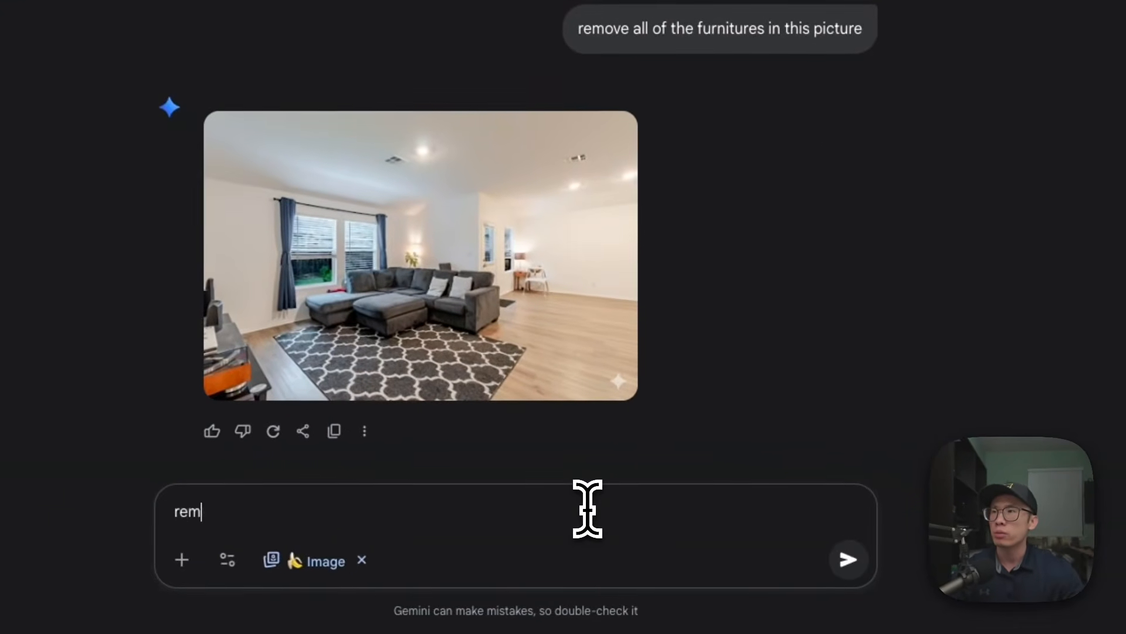
pyautogui.write(' and the car')
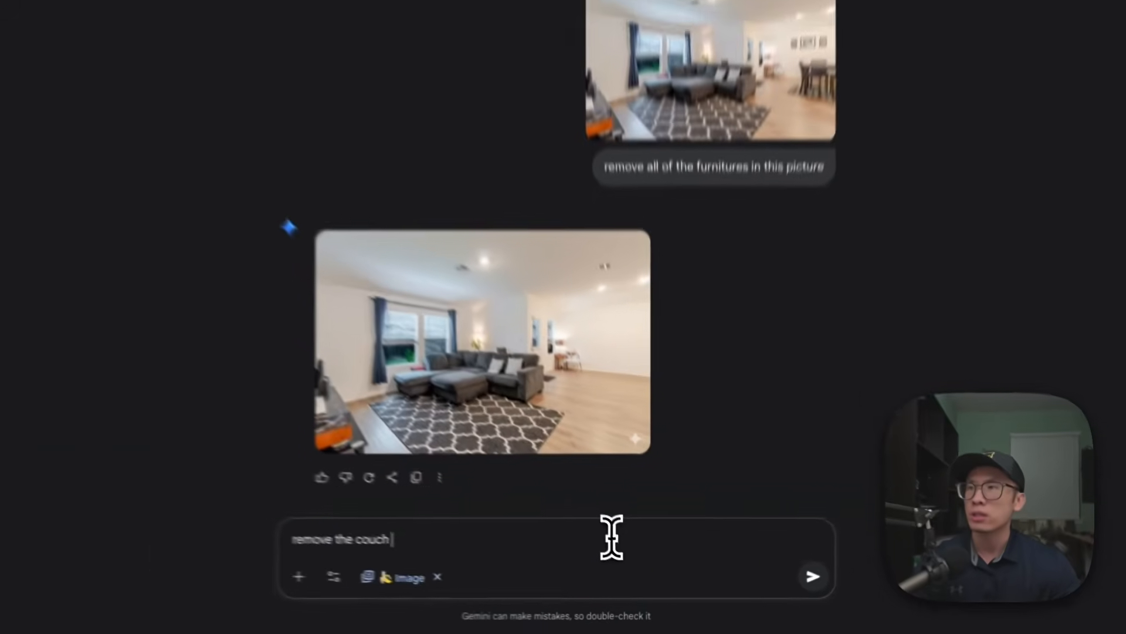
pyautogui.write('pet')
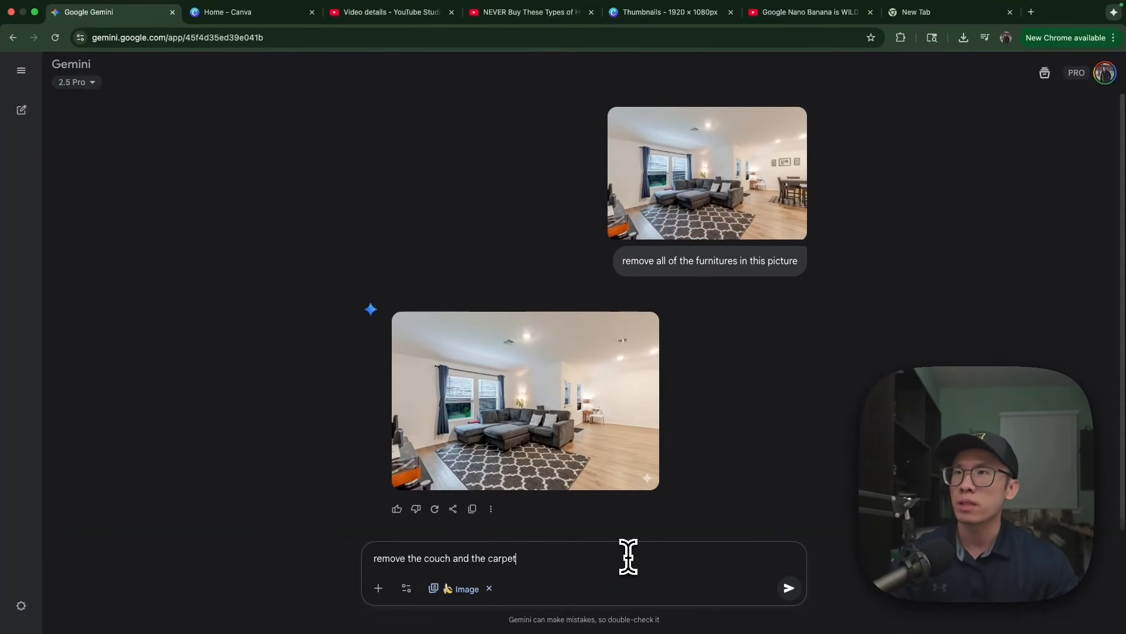
pyautogui.write(' and the turntable and tv table')
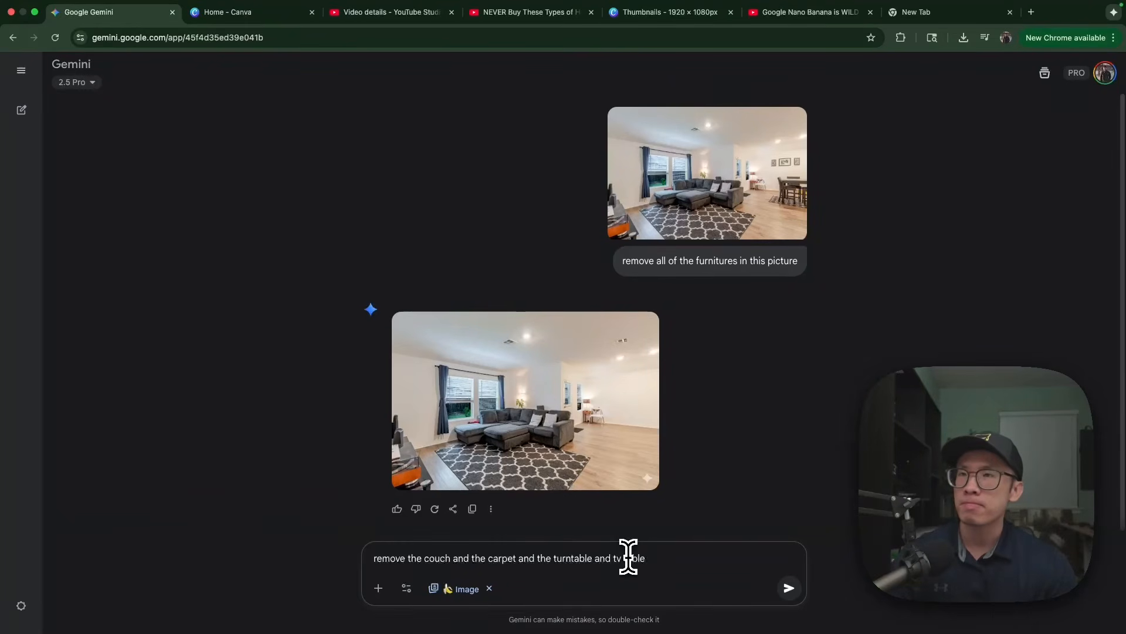
pyautogui.press('Return')
# Submit the reworded image prompt "remove the furnitures in the middle of this room".
pyautogui.moveTo(630, 363)
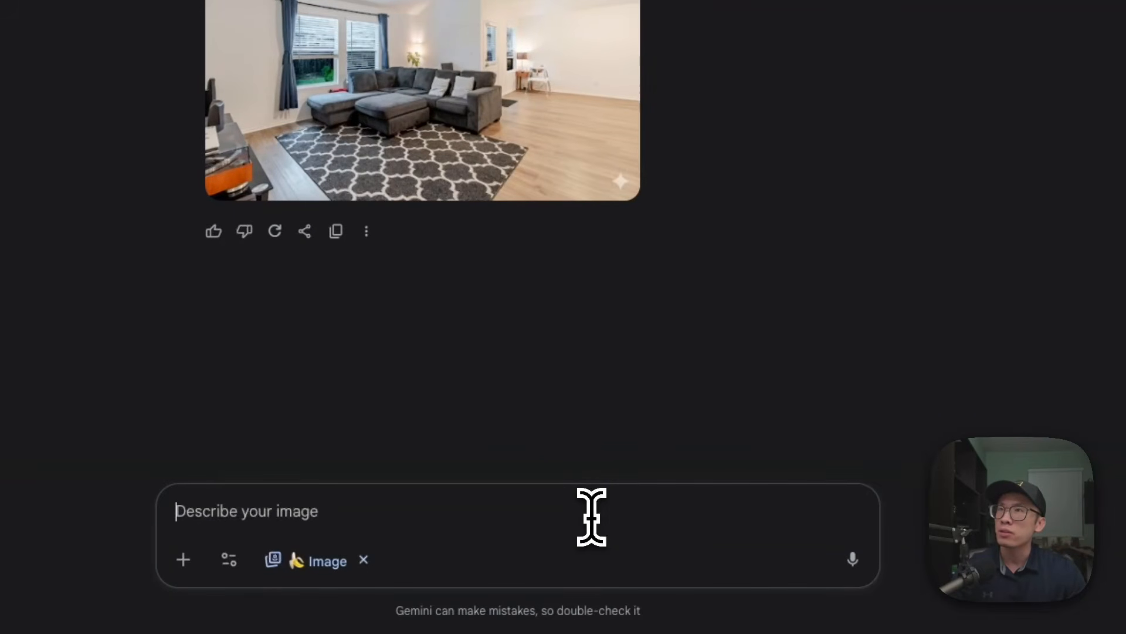
pyautogui.write('remove')
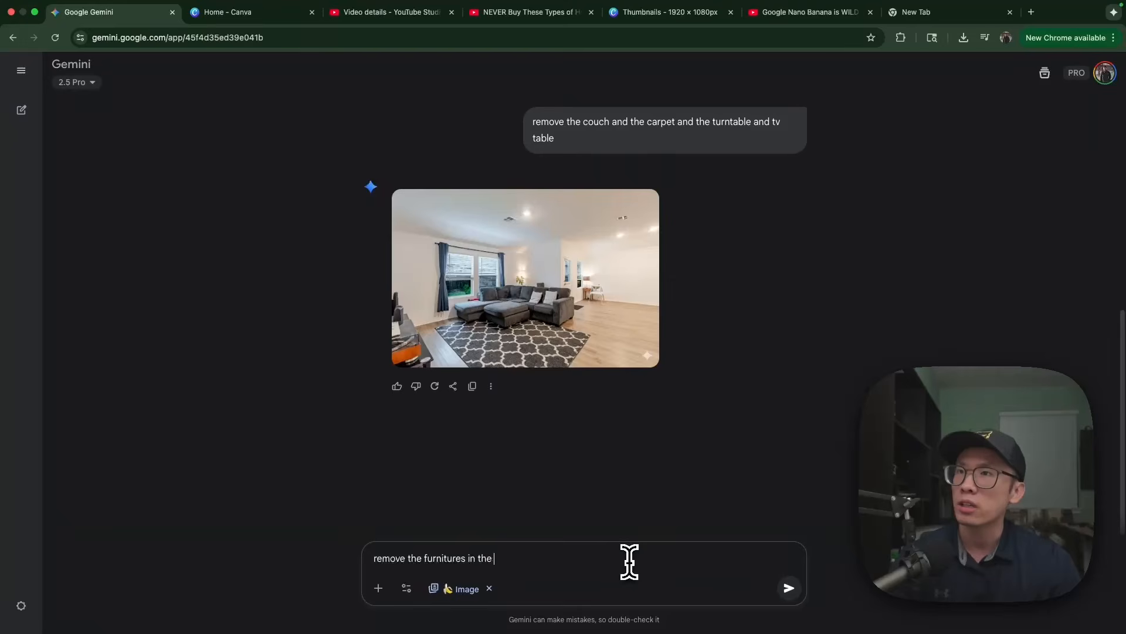
pyautogui.write('the furnitures in the middle of this ro')
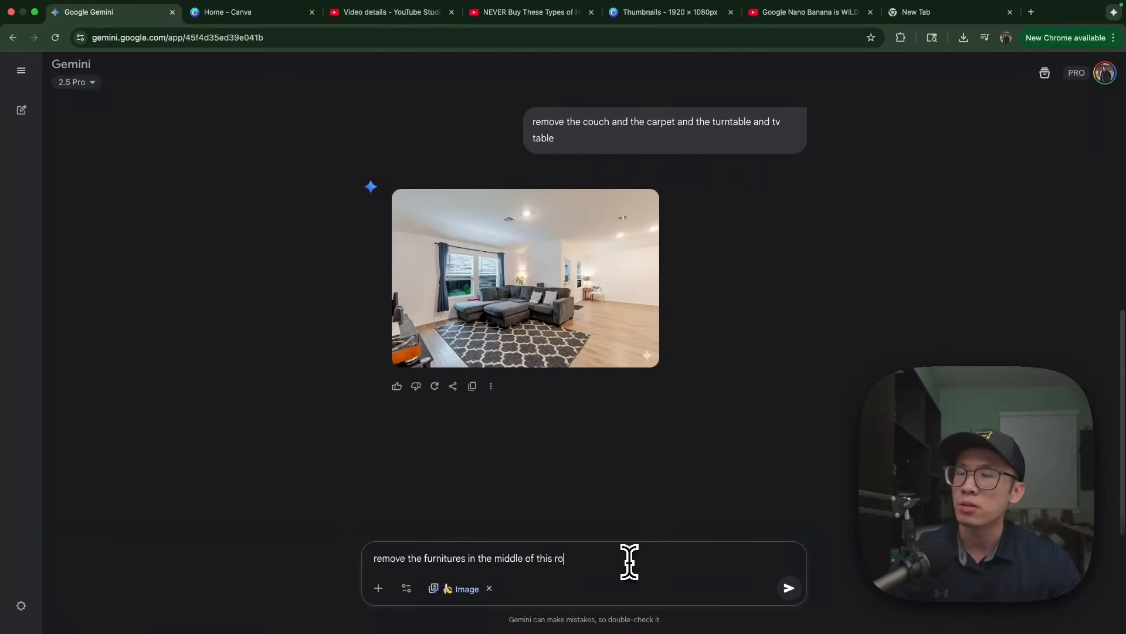
pyautogui.write('om')
pyautogui.press('Return')
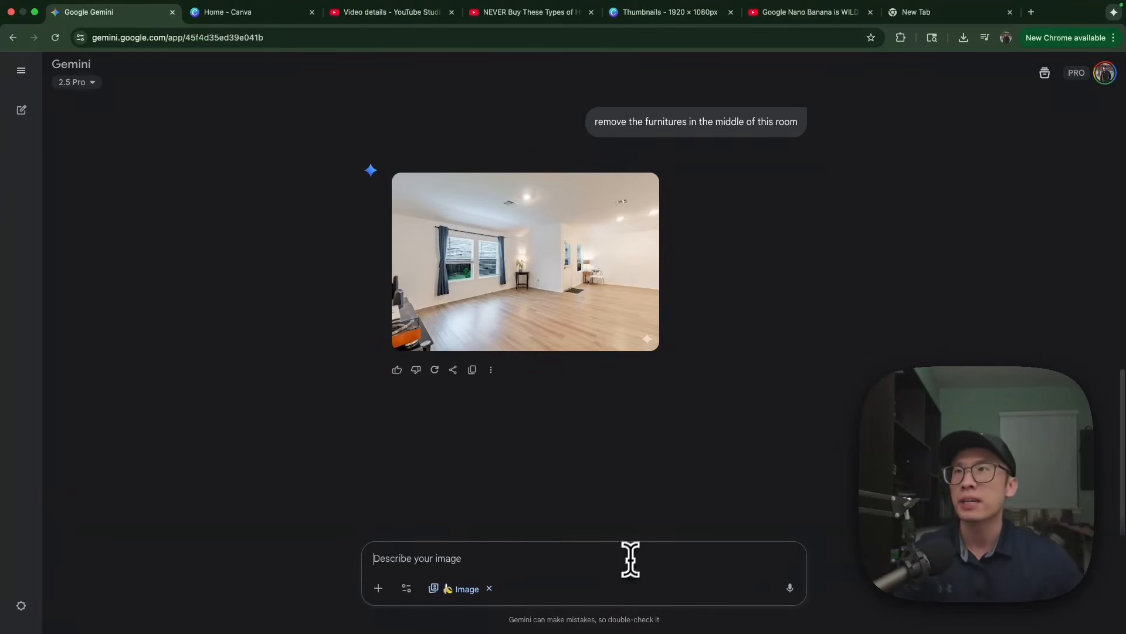
# Submit the prompt "add a modern set of funiture in the middle of the room" for the emptied living room image.
pyautogui.scroll(1, 640, 428)
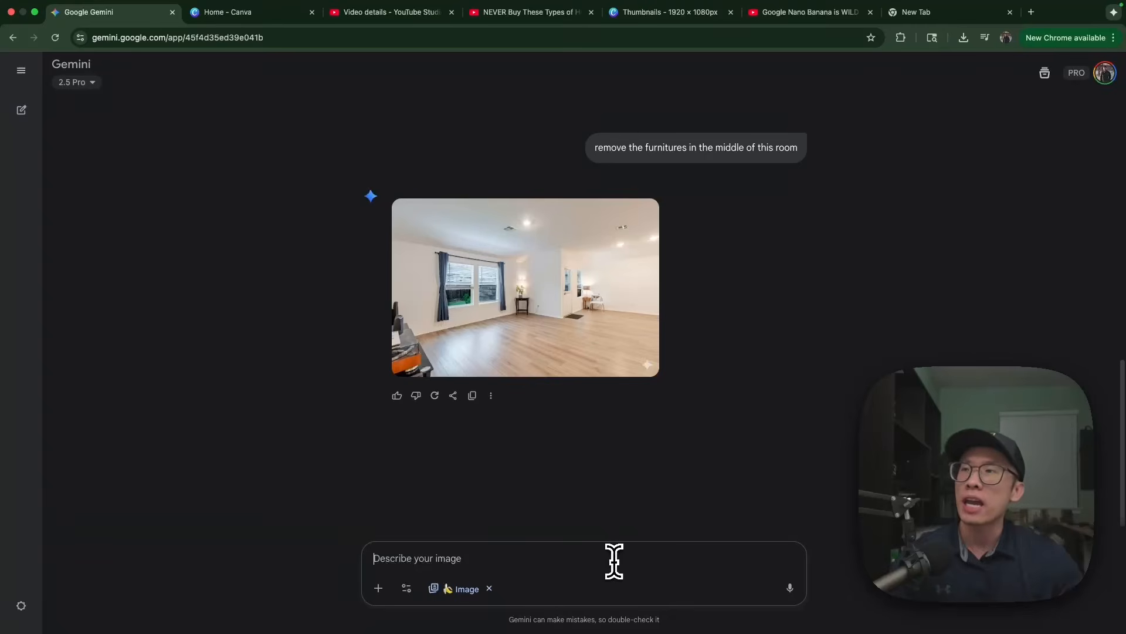
pyautogui.write('a')
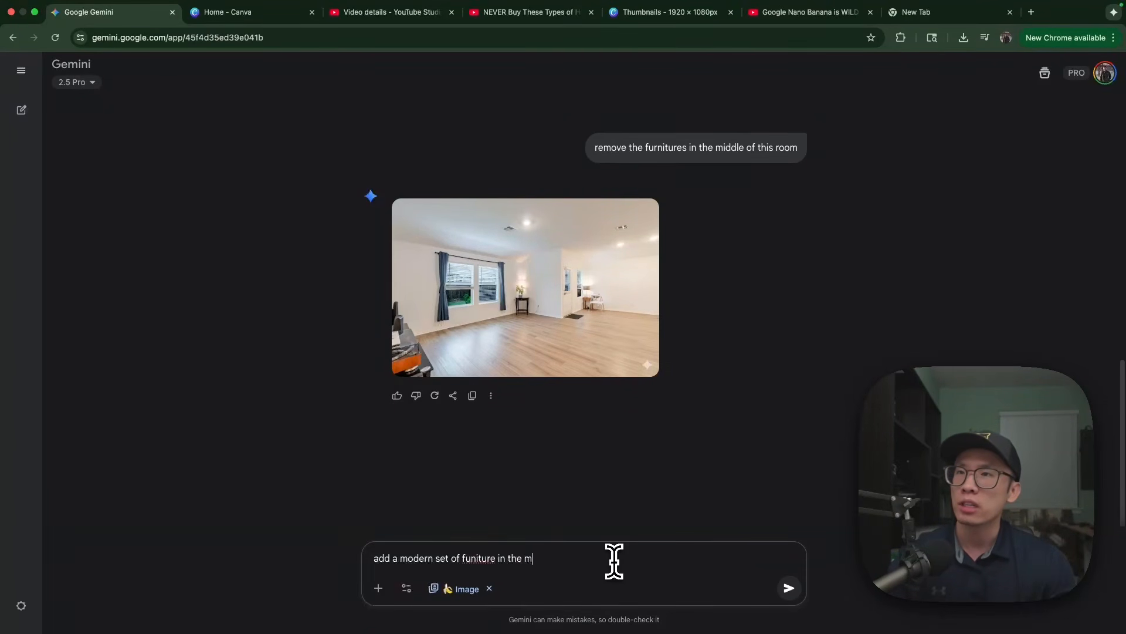
pyautogui.write('om')
pyautogui.press('Return')
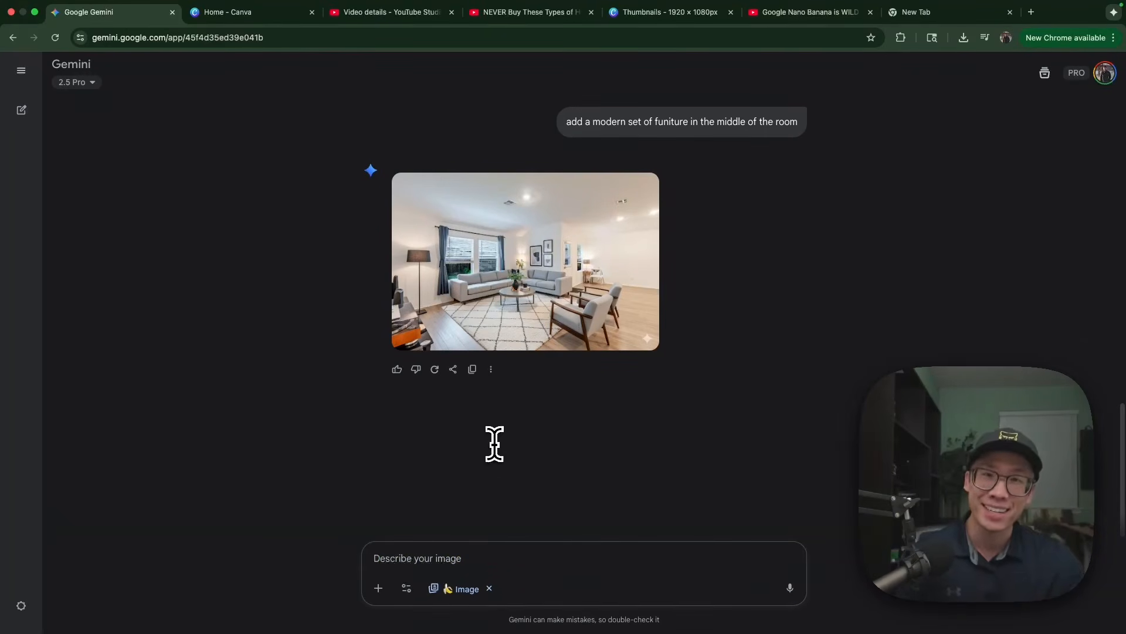
pyautogui.moveTo(537, 337)
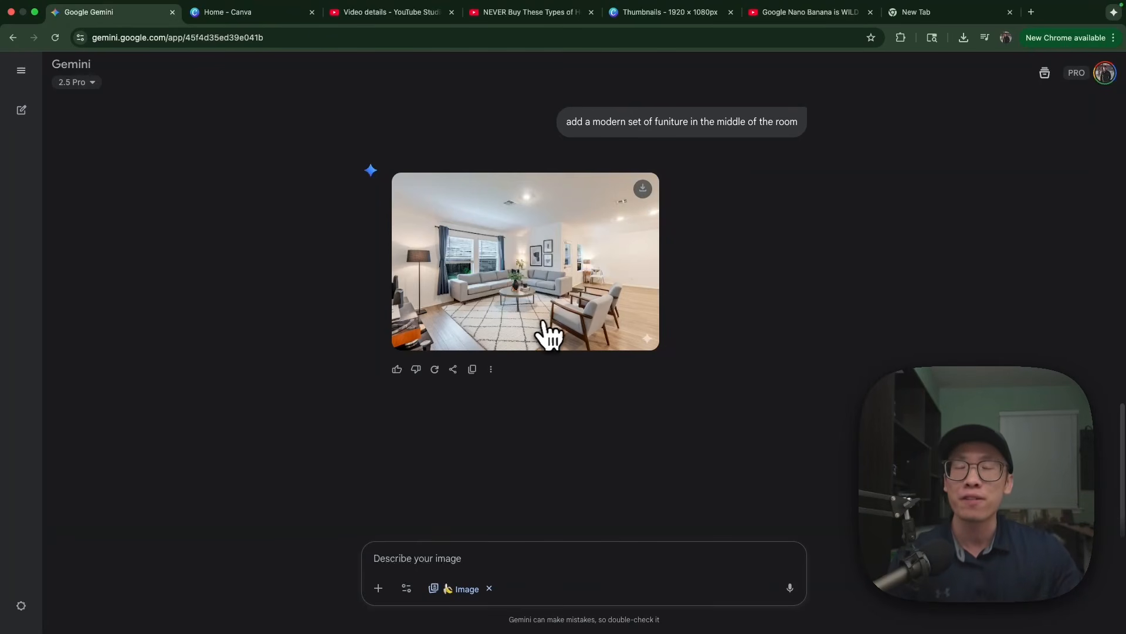